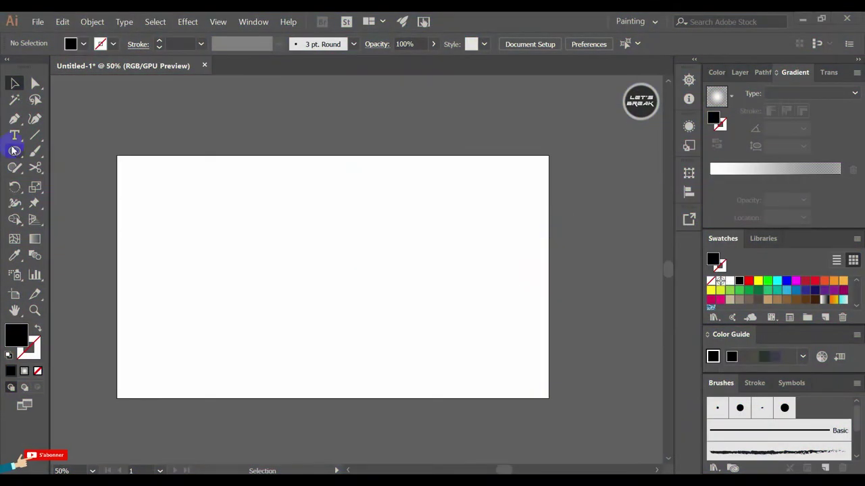
Step: Zoom to 66.67% and pen-draw a small closed black curved arrowhead near the artboard centre
drag(14, 151, 57, 215)
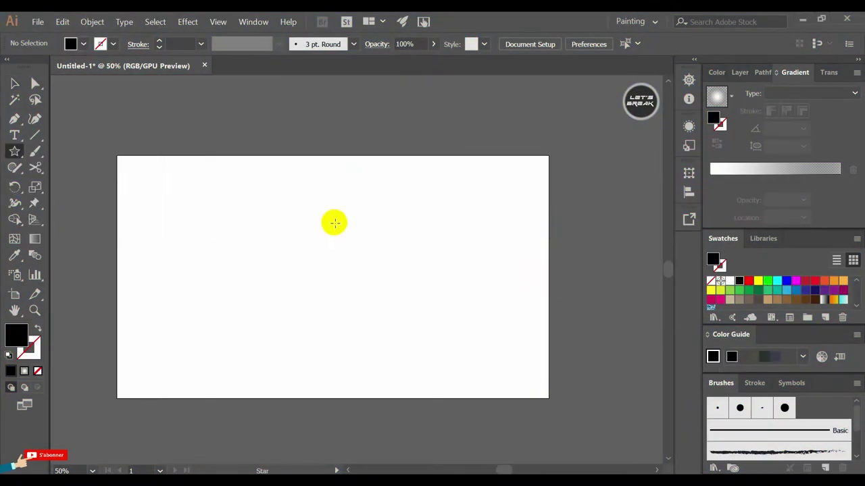
click(15, 121)
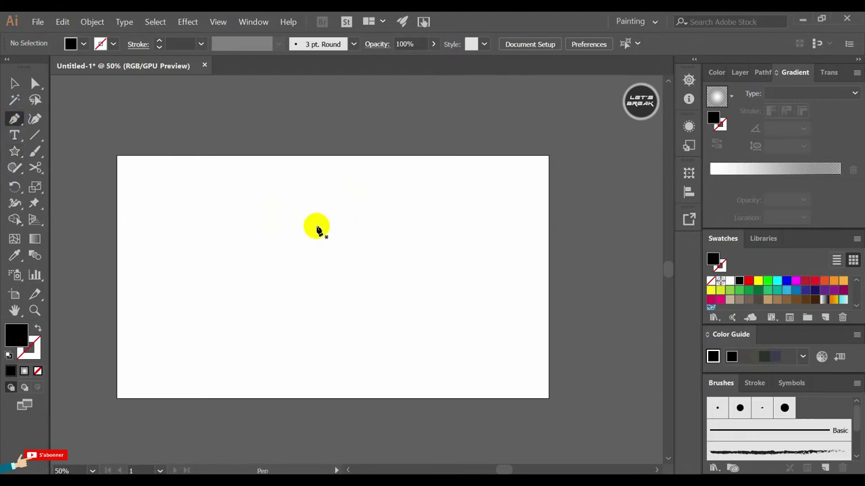
key(ctrl+plus)
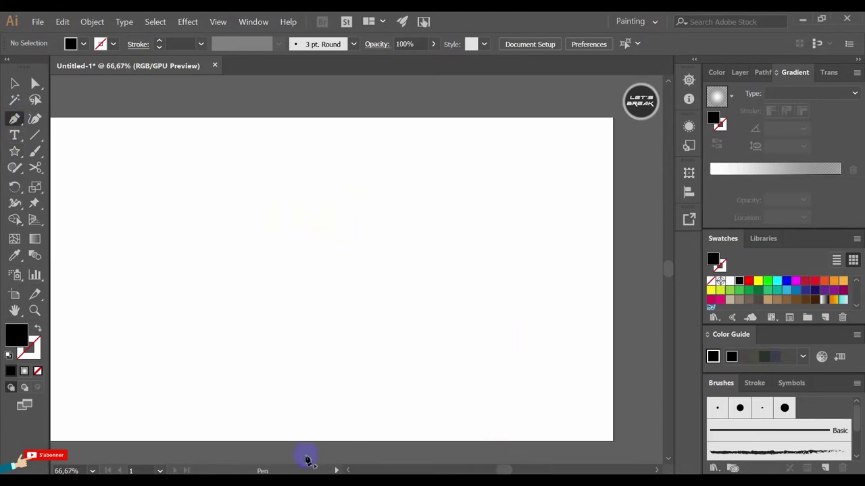
click(349, 471)
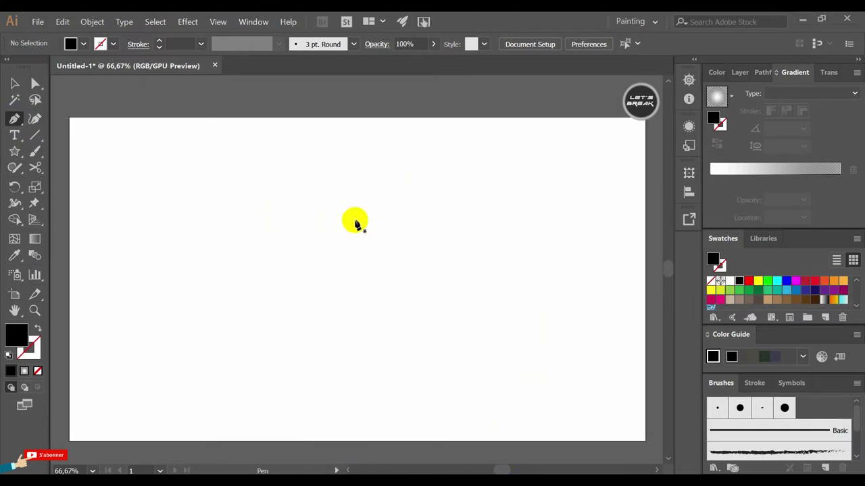
mouse_move(323, 250)
mouse_down()
mouse_move(327, 223)
mouse_move(327, 246)
mouse_move(299, 255)
mouse_up()
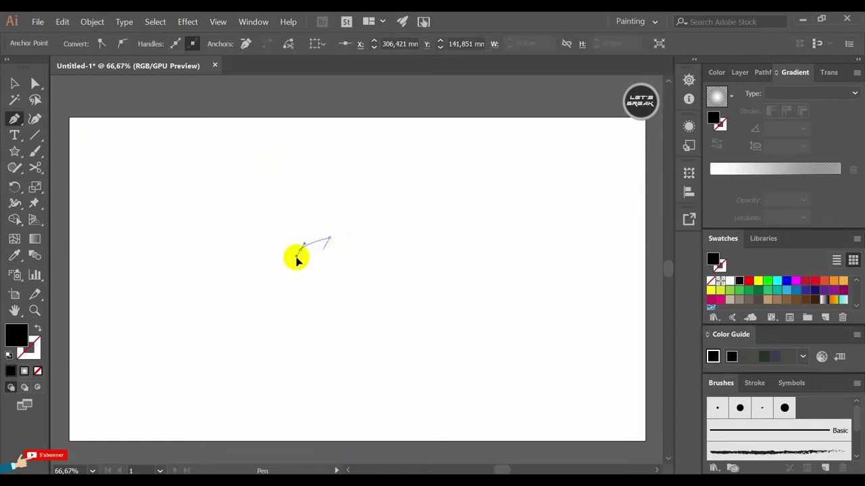
mouse_move(286, 266)
mouse_down()
mouse_move(305, 248)
mouse_move(312, 269)
mouse_move(324, 272)
mouse_move(323, 262)
mouse_up()
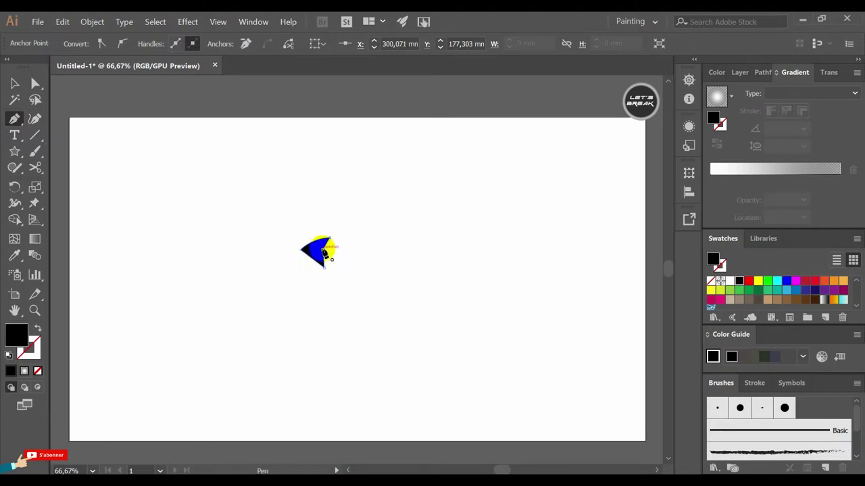
click(14, 84)
click(185, 292)
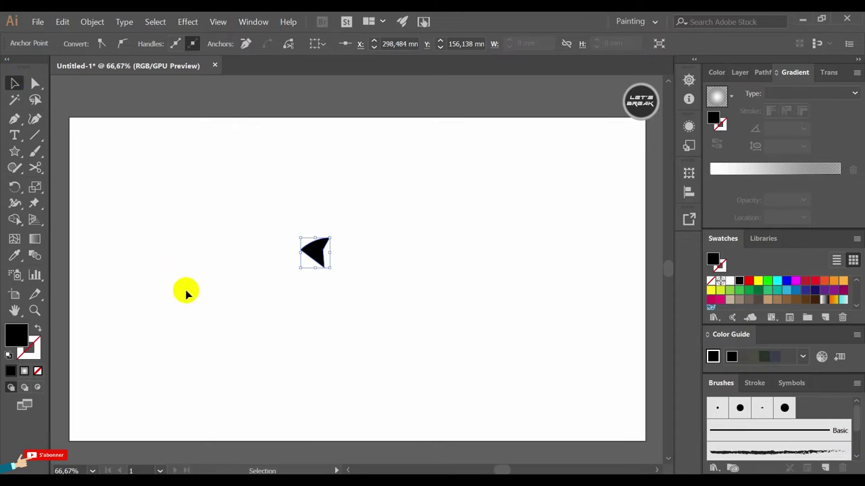
click(15, 121)
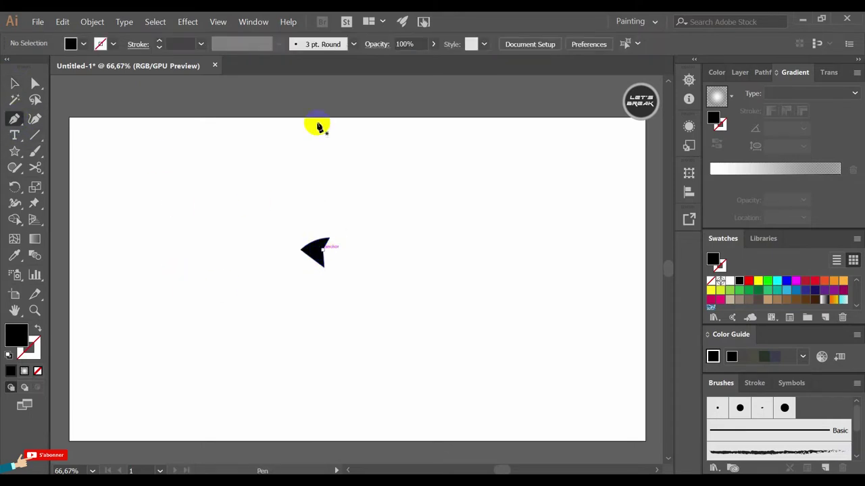
Step: Add a sweeping curved tail pointing left to the arrowhead, close the path and select it
click(325, 247)
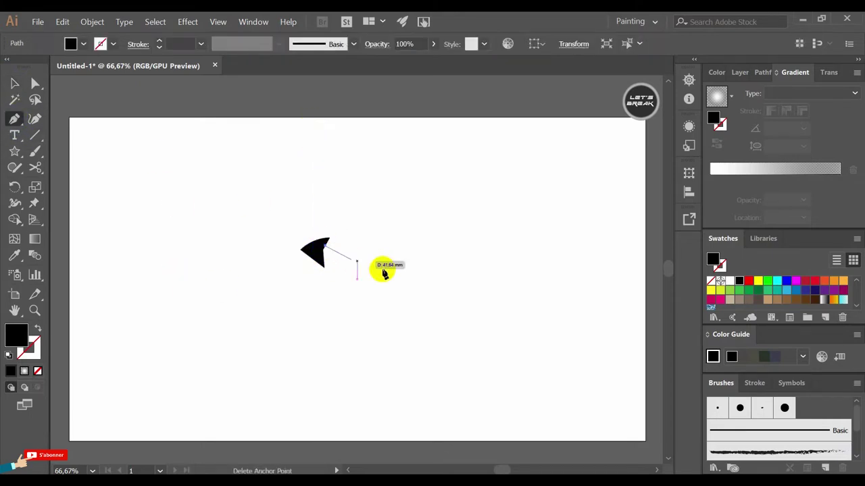
mouse_move(377, 304)
mouse_down()
mouse_move(384, 366)
mouse_move(379, 296)
mouse_up()
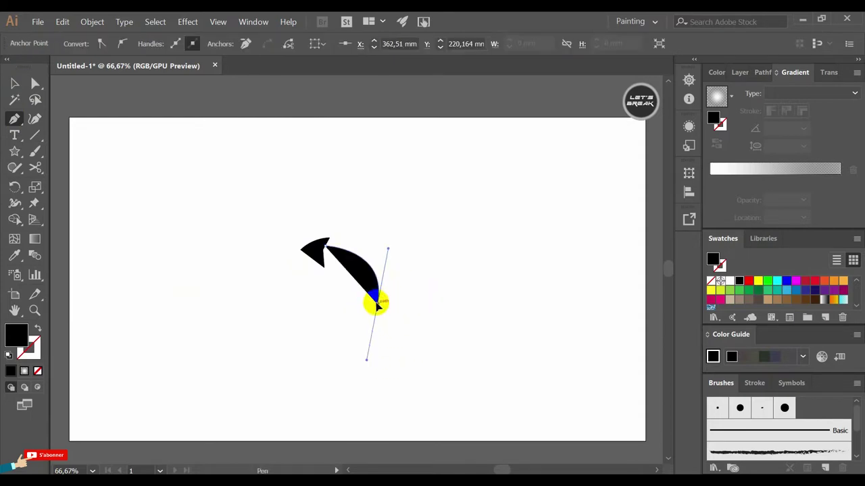
drag(304, 253, 277, 242)
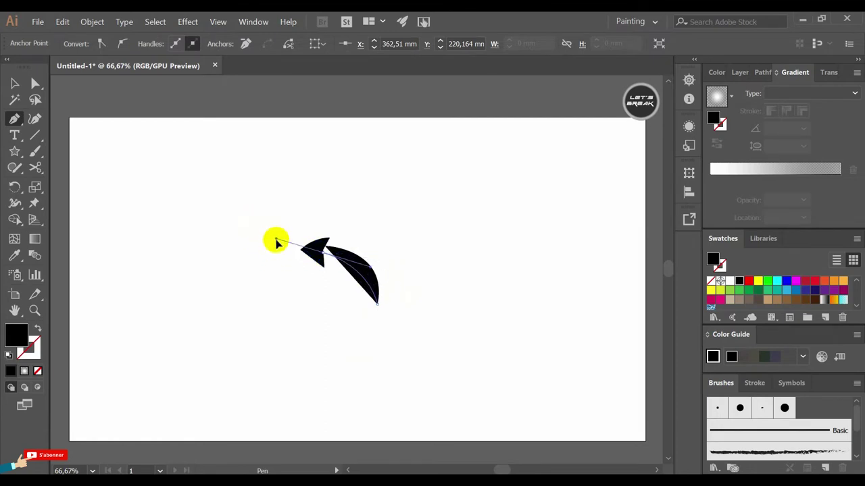
drag(277, 242, 275, 240)
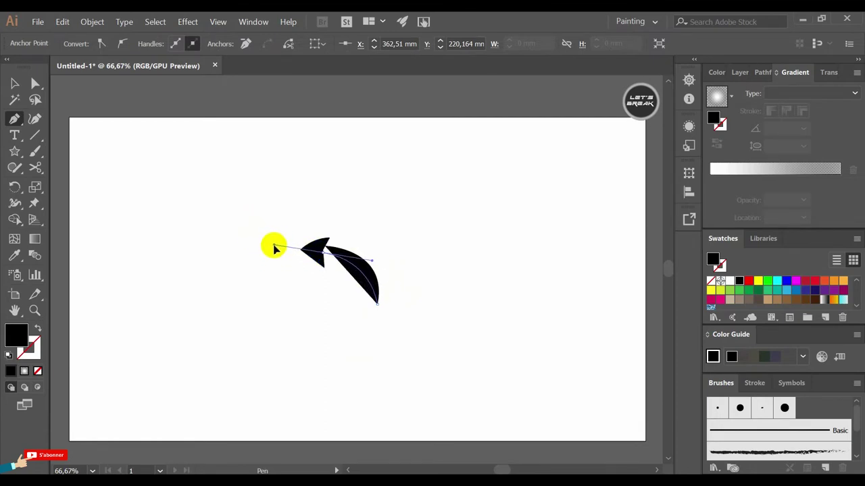
drag(270, 250, 270, 248)
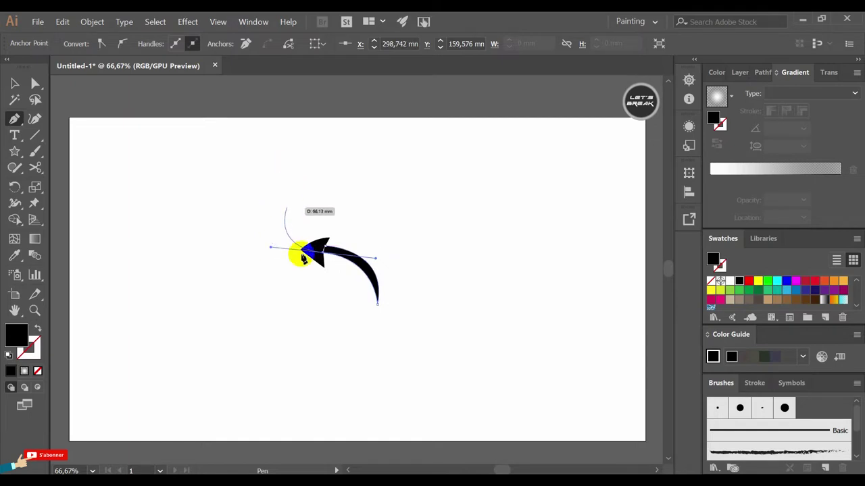
key(ctrl+z)
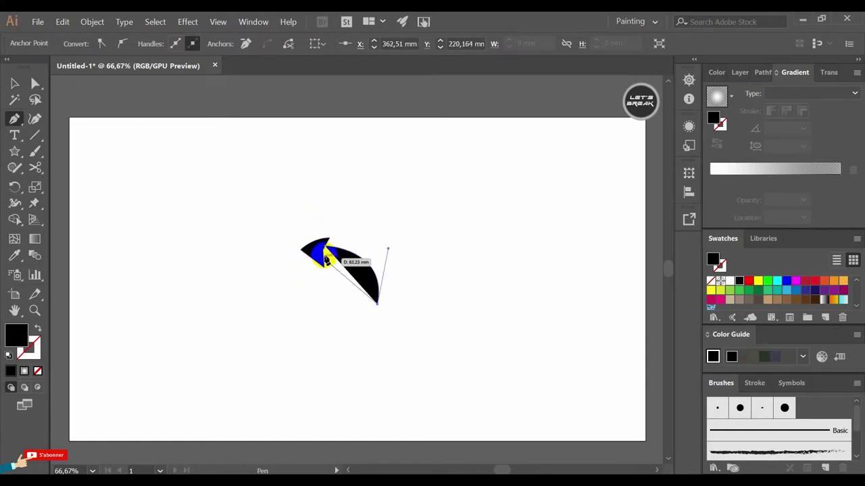
drag(325, 257, 264, 251)
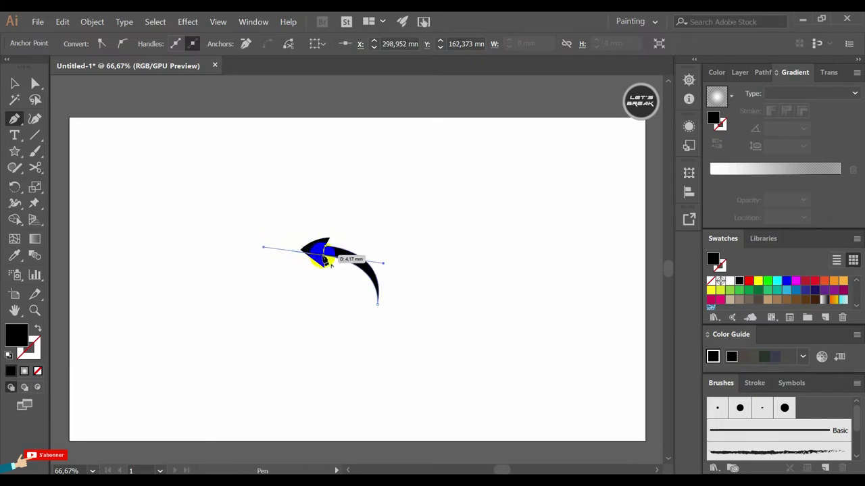
click(326, 250)
click(14, 83)
click(341, 256)
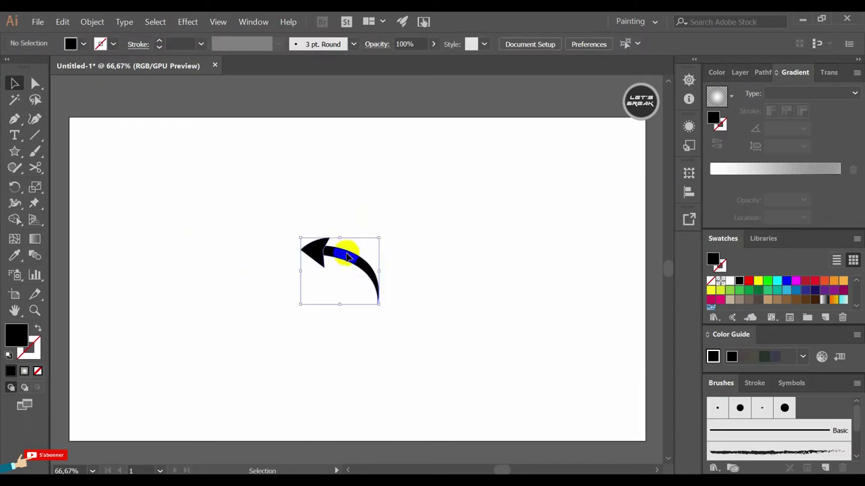
Step: Open the Pathfinder panel and make a reflected copy of the arrow
click(763, 76)
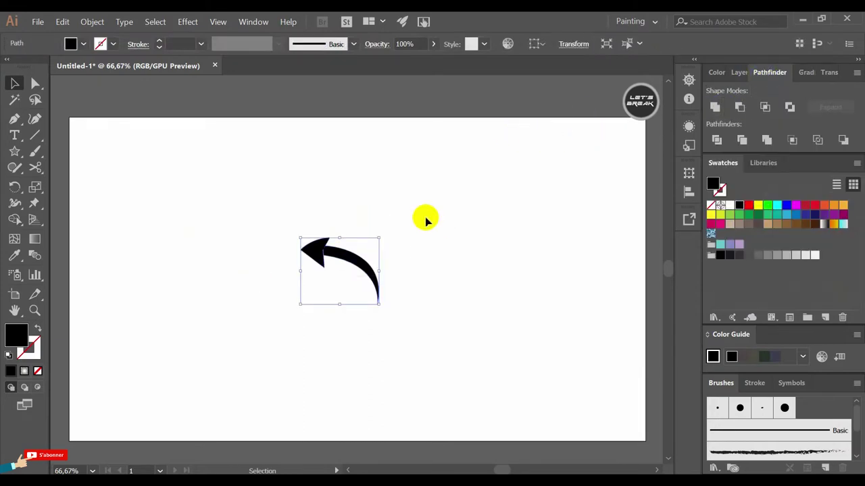
click(448, 194)
click(309, 251)
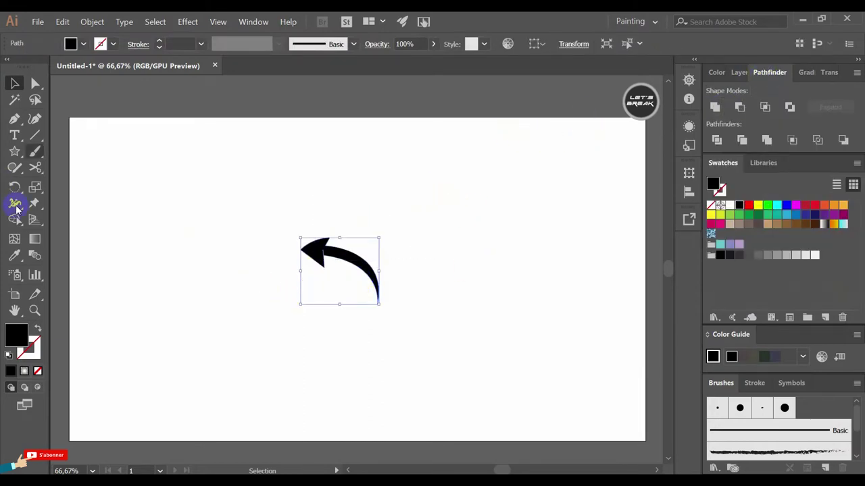
drag(15, 187, 60, 201)
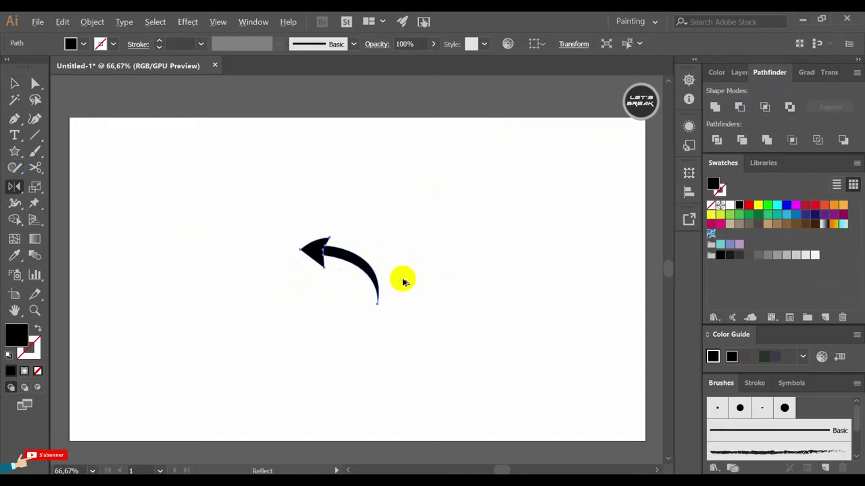
double_click(15, 187)
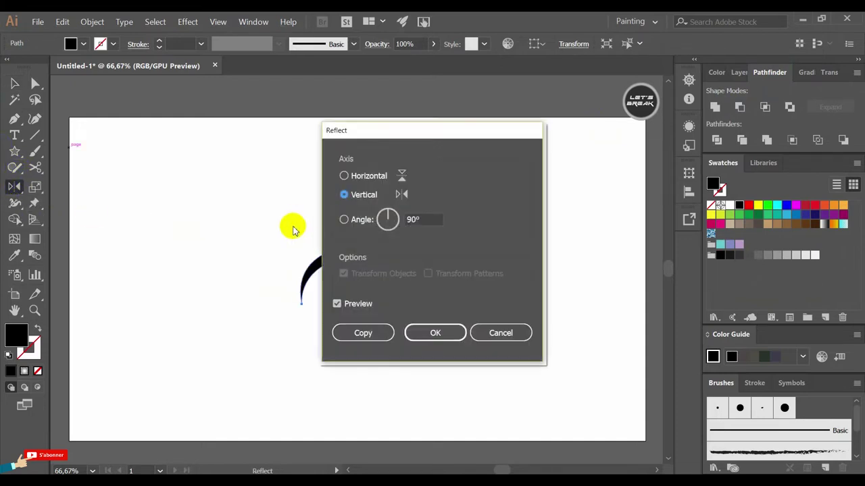
drag(388, 132, 535, 141)
click(503, 331)
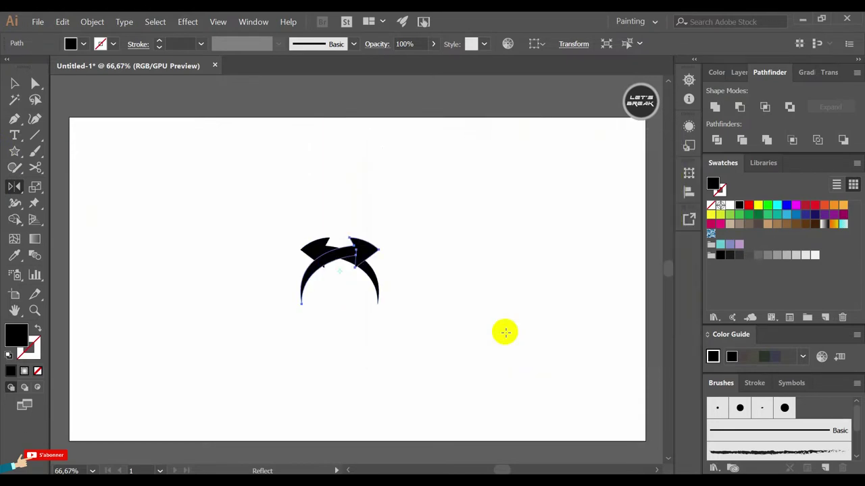
Step: Rotate and flip the mirrored copy, then delete it and reselect the original arrow
click(15, 82)
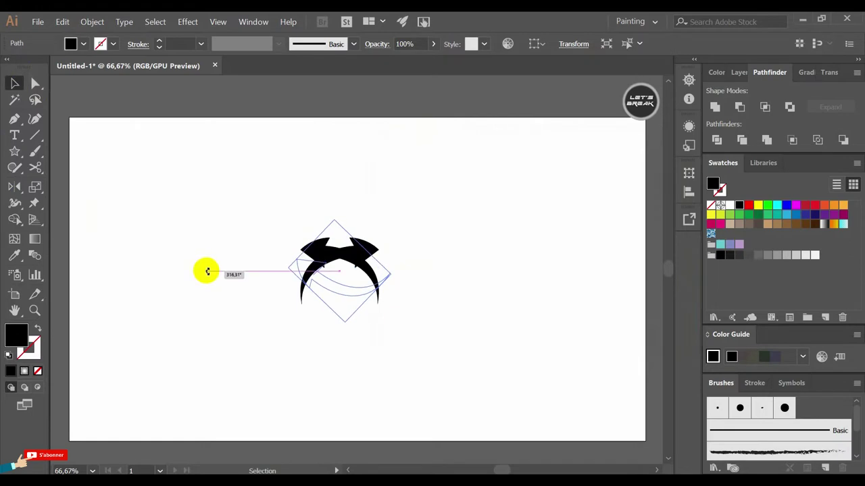
drag(380, 235, 207, 270)
drag(346, 279, 341, 336)
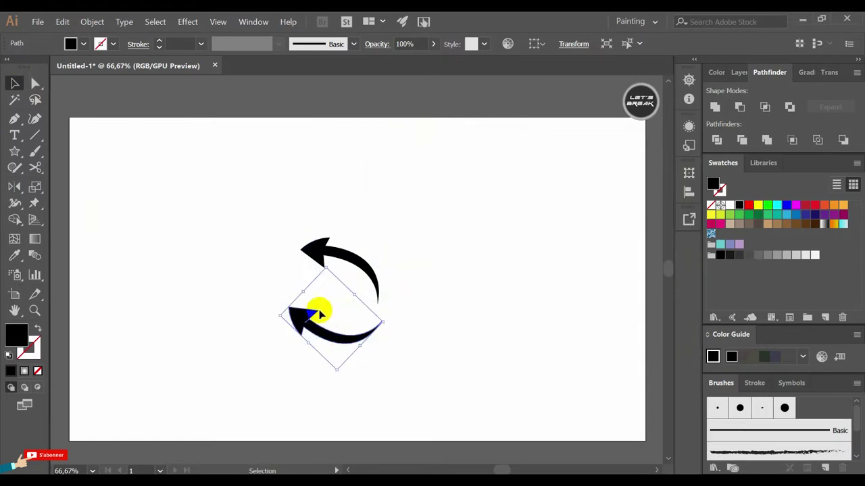
drag(281, 315, 489, 325)
drag(433, 269, 330, 375)
drag(440, 373, 435, 305)
mouse_move(416, 380)
mouse_down()
mouse_move(351, 330)
mouse_move(358, 322)
mouse_up()
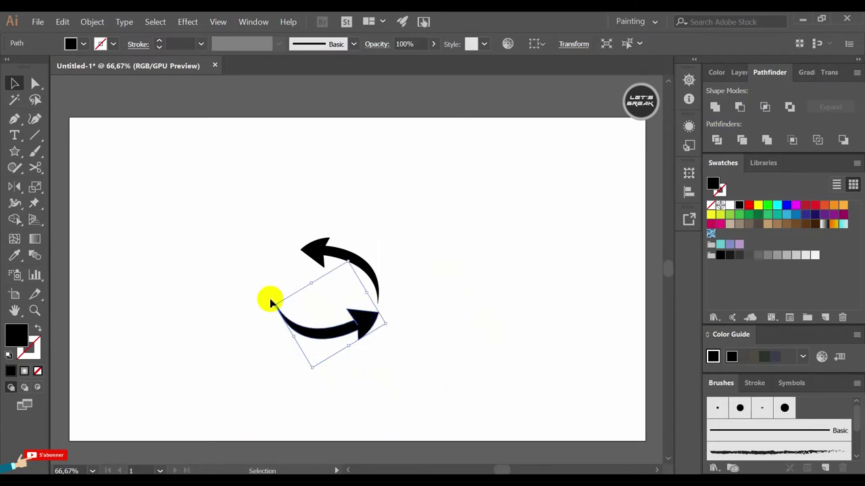
key(Delete)
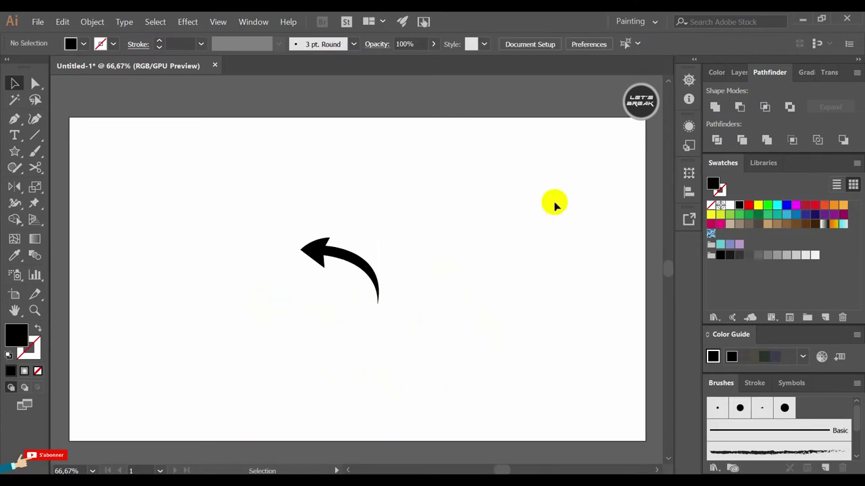
click(330, 262)
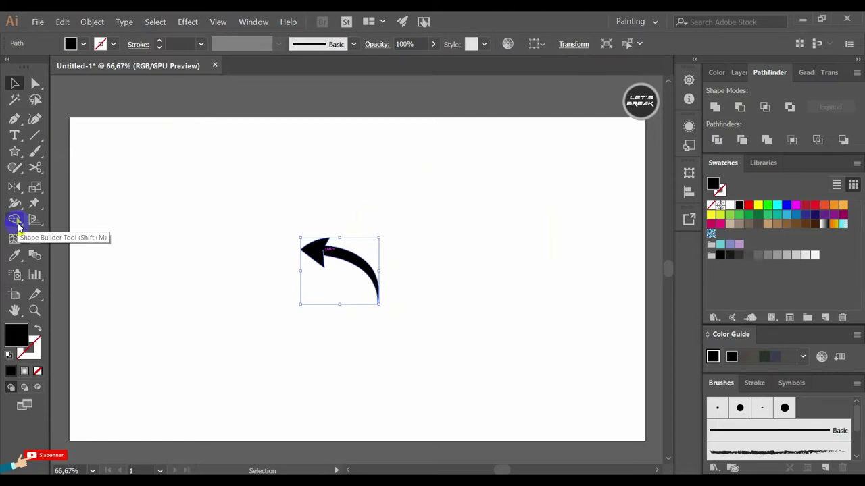
Step: Make a 180° rotated copy of the arrow around a centre point below it
click(15, 187)
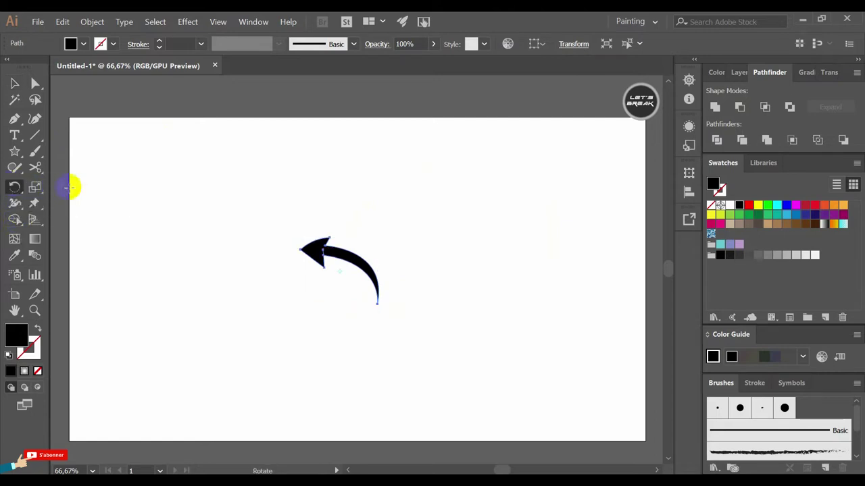
double_click(14, 187)
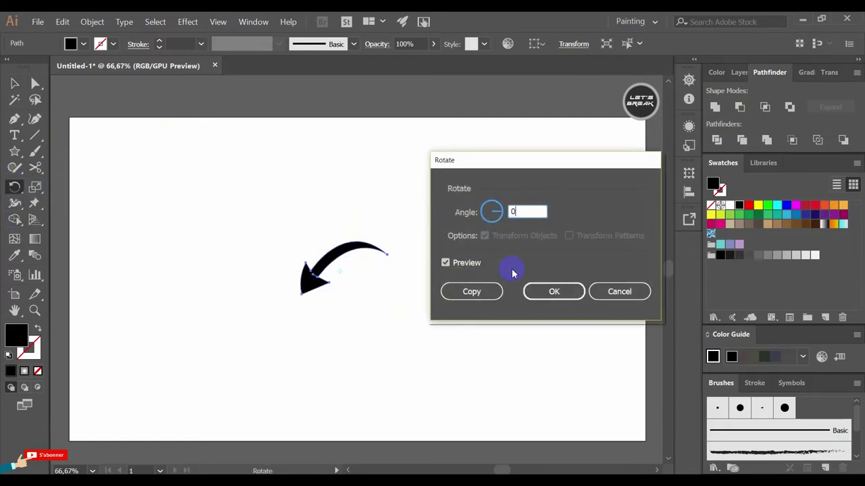
click(552, 291)
alt+click(321, 300)
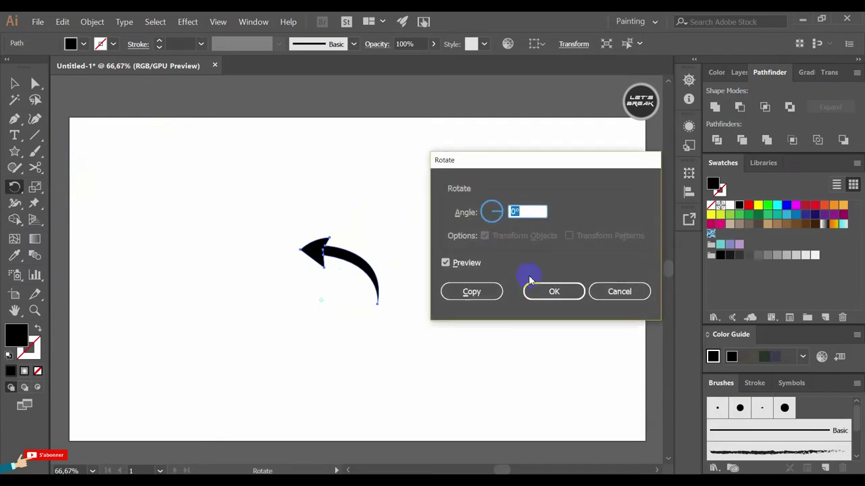
text(0)
click(566, 293)
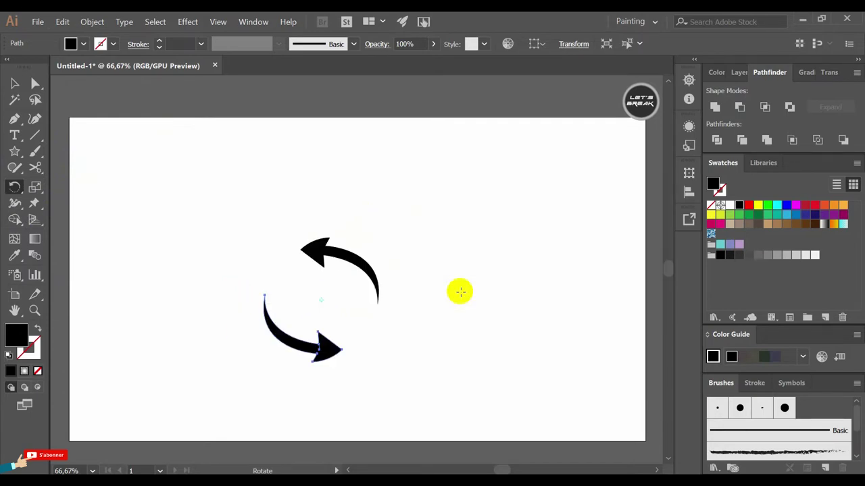
key(v)
click(326, 302)
Step: Nudge the lower arrow into place, then move both arrows up and slightly right
drag(308, 344, 329, 323)
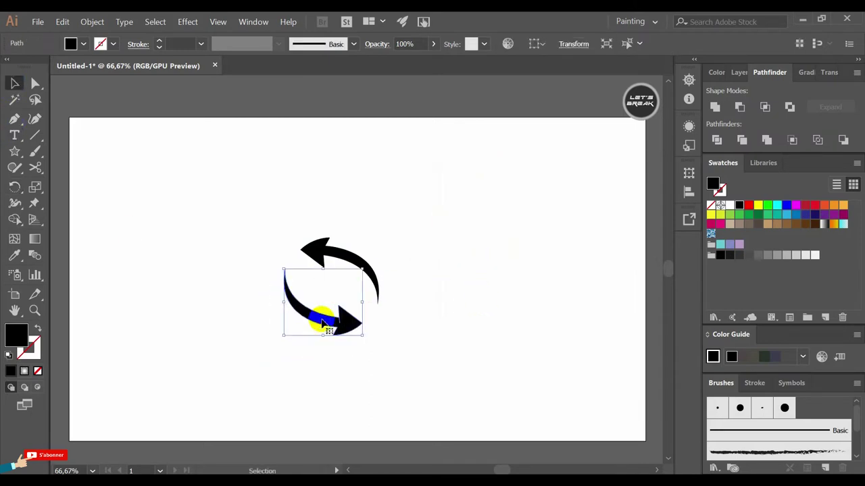
click(444, 219)
drag(242, 345, 390, 237)
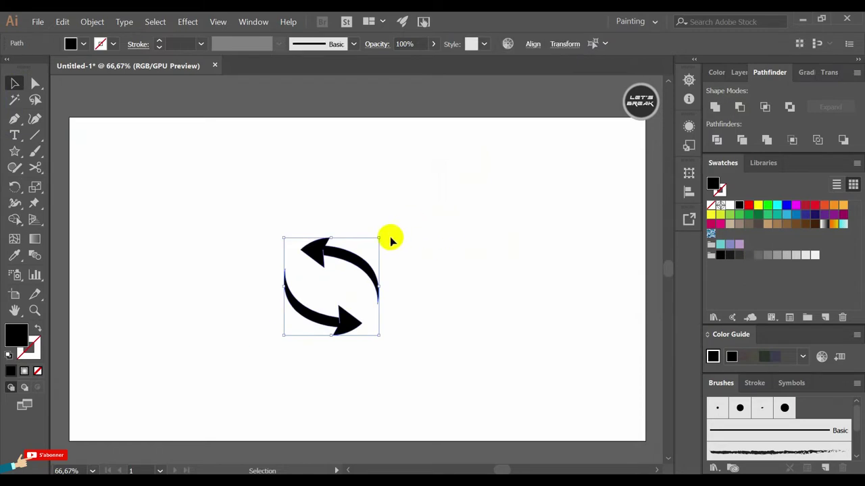
drag(352, 270, 363, 230)
click(363, 346)
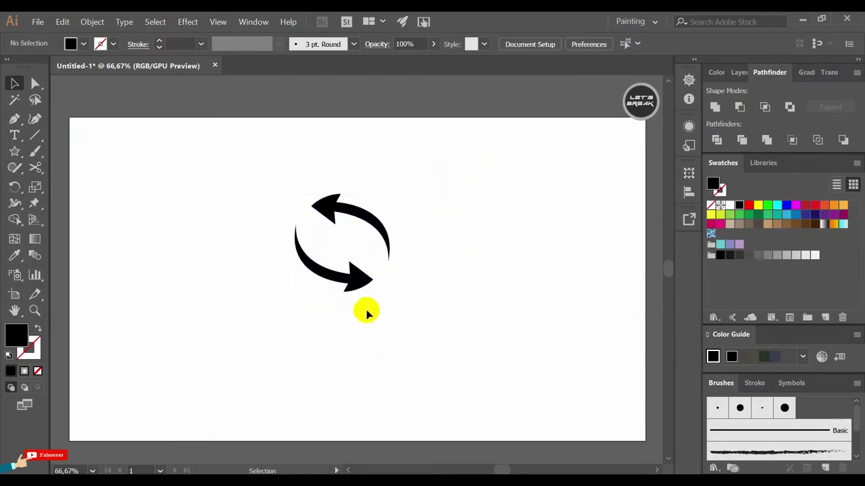
Step: Colour the upper arrow RGB Blue and the lower arrow crimson red
click(373, 216)
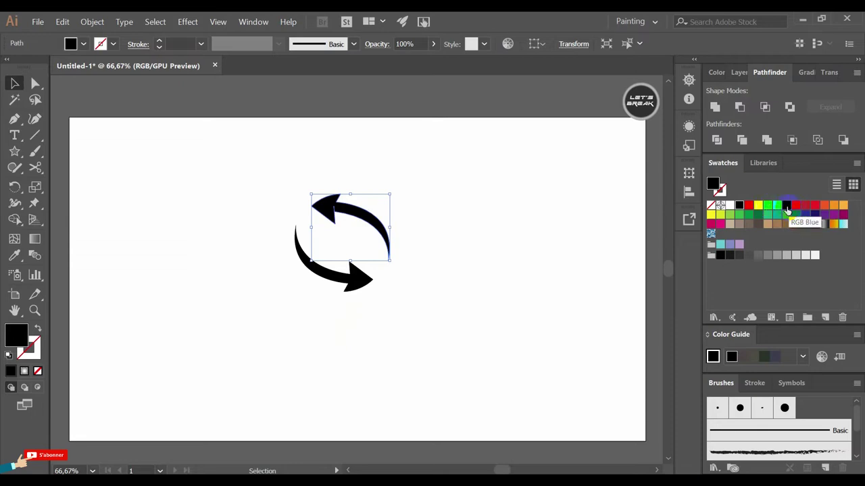
click(786, 205)
click(494, 290)
click(321, 284)
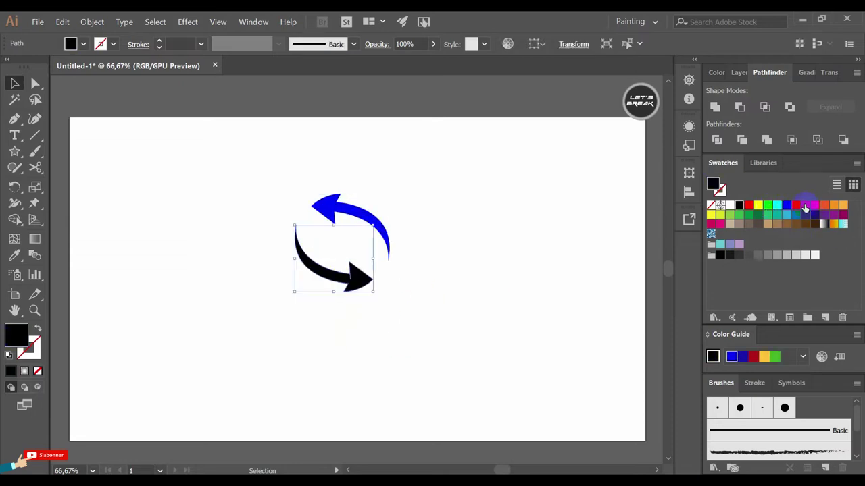
click(806, 205)
click(383, 344)
click(16, 166)
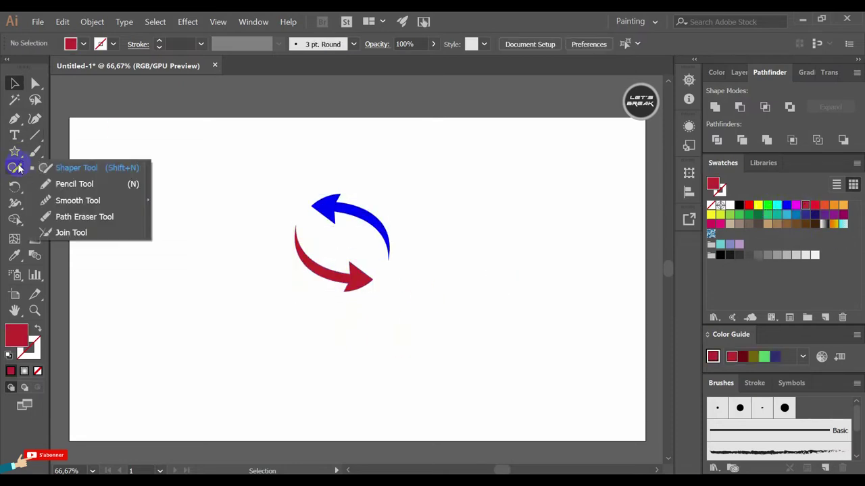
click(15, 151)
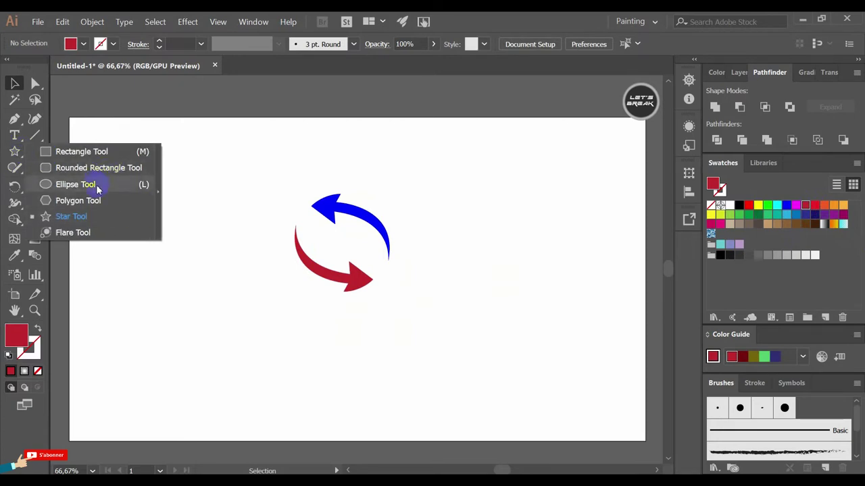
Step: Draw a circle over both arrows with no fill and a 22 pt stroke
click(120, 184)
drag(341, 243, 394, 182)
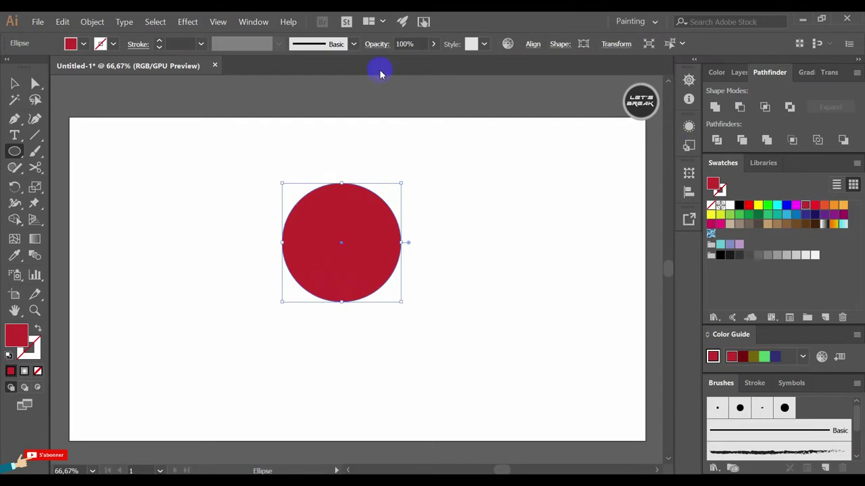
click(37, 371)
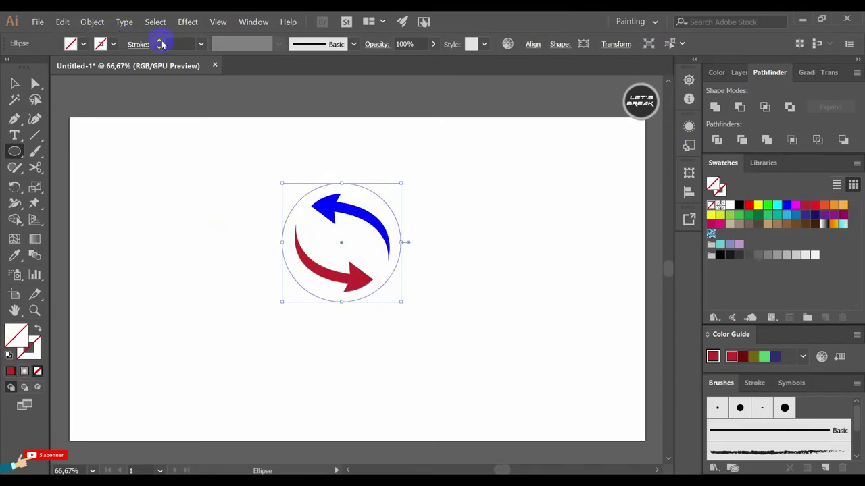
click(161, 44)
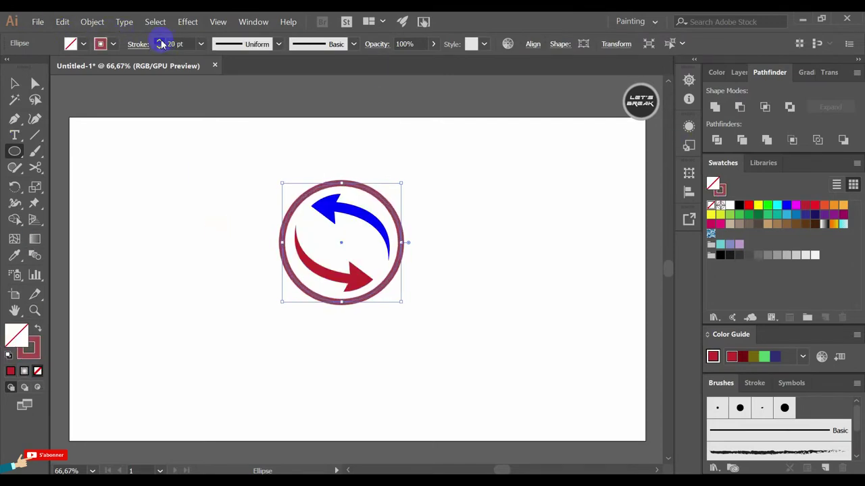
click(160, 44)
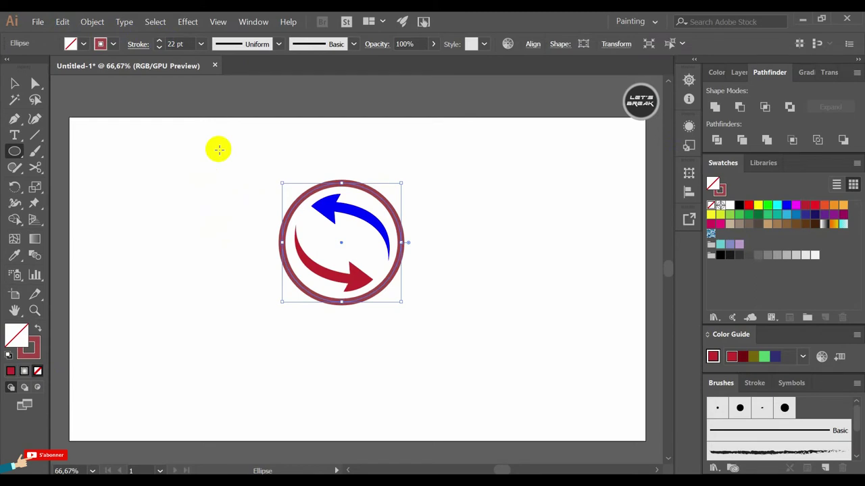
click(15, 83)
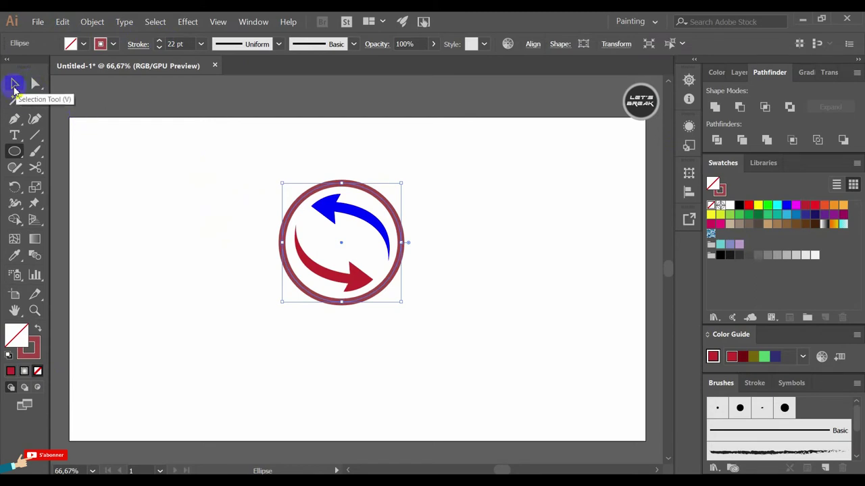
Step: Expand the circle's stroke into a solid ring and fill it blue
click(95, 23)
click(120, 129)
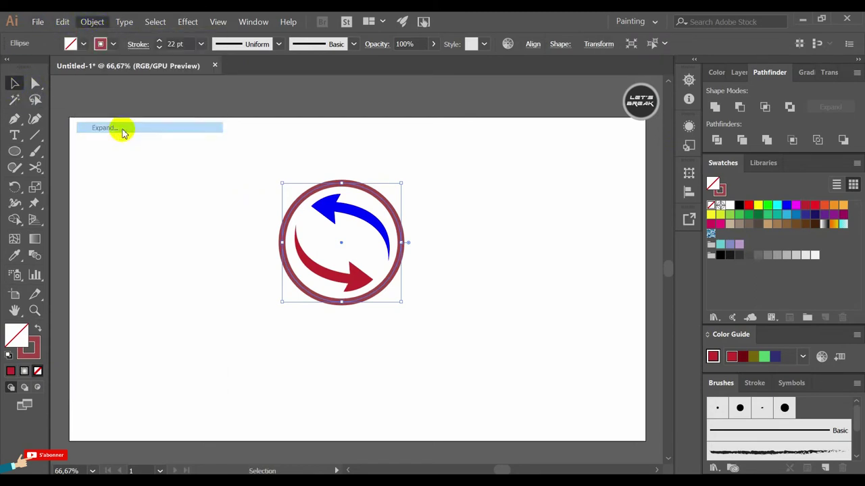
click(400, 323)
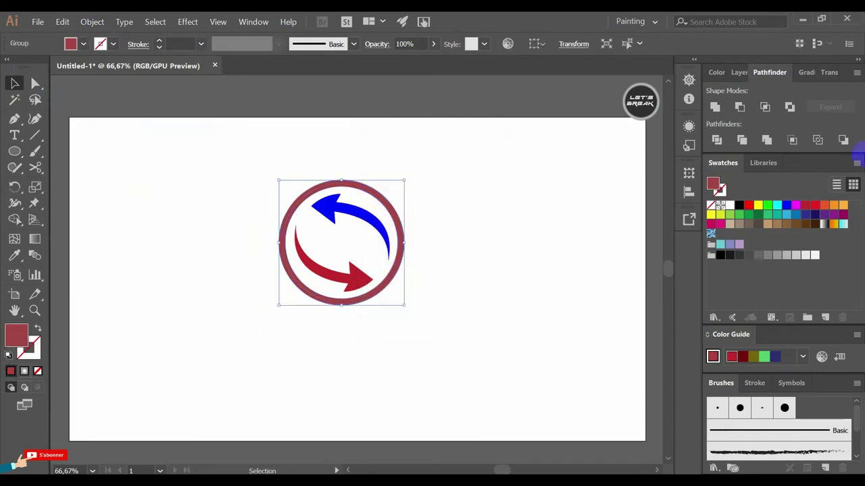
click(782, 209)
click(778, 207)
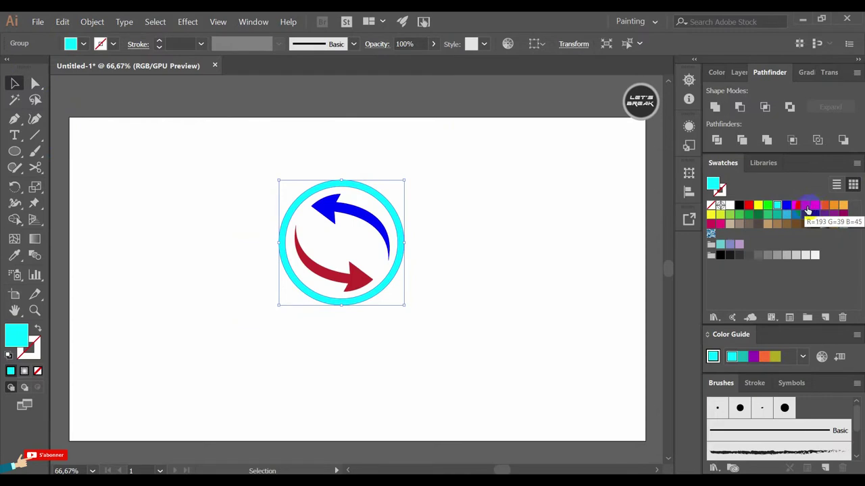
click(807, 208)
click(786, 206)
click(562, 182)
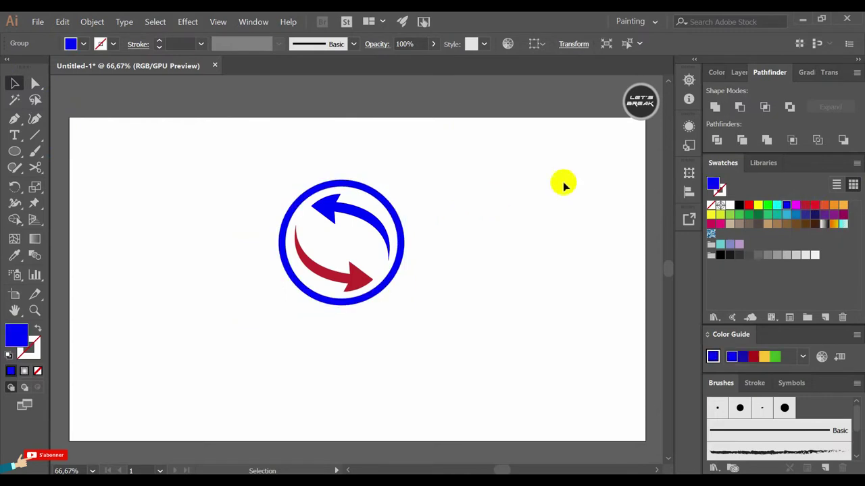
Step: Move the logo down and give all parts a drop shadow with 8 mm X offset
mouse_move(448, 186)
mouse_down()
mouse_move(294, 309)
mouse_move(303, 328)
mouse_up()
click(270, 320)
key(ctrl+a)
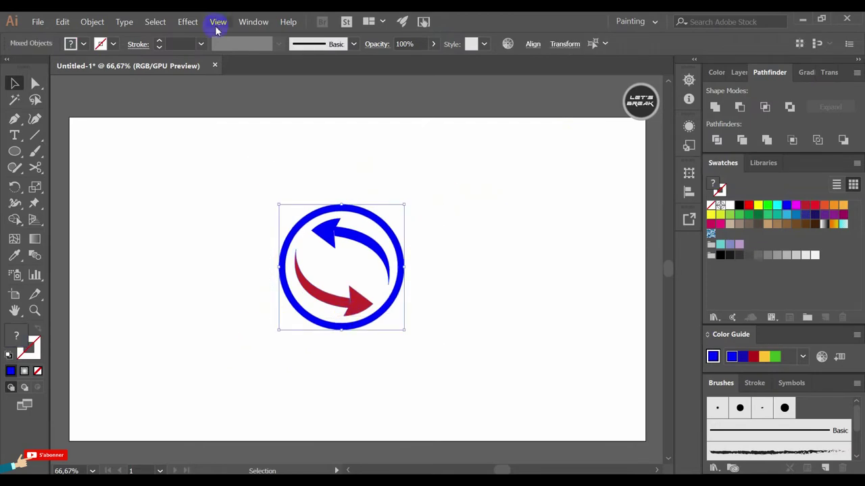
click(187, 22)
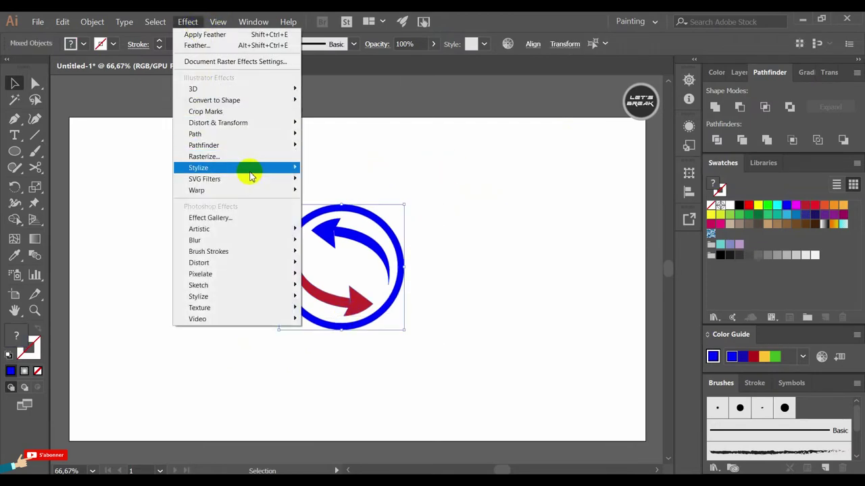
mouse_move(199, 168)
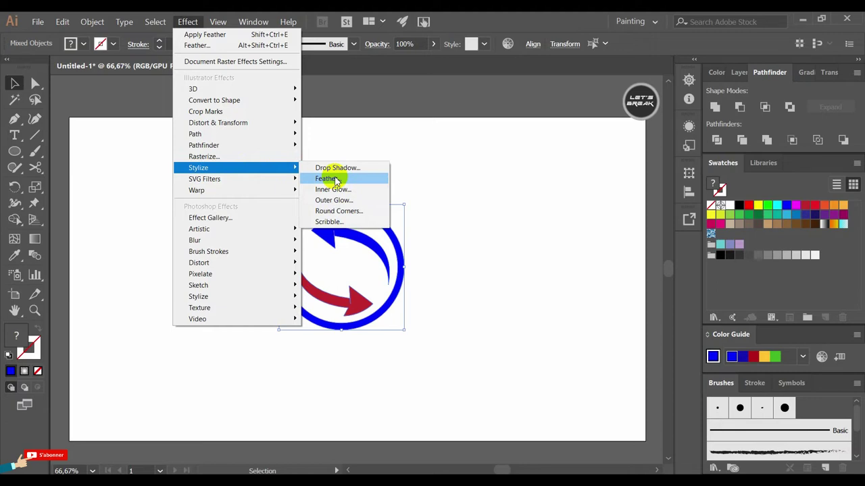
click(346, 168)
click(479, 307)
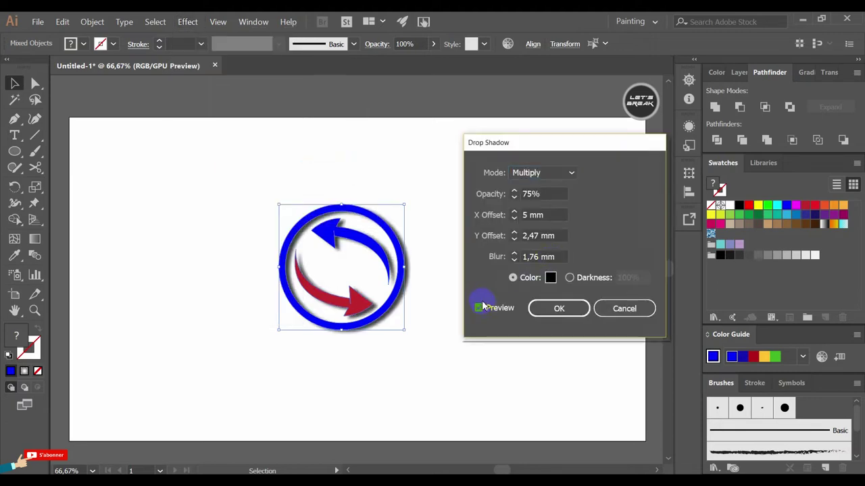
click(514, 211)
click(514, 211)
click(514, 211)
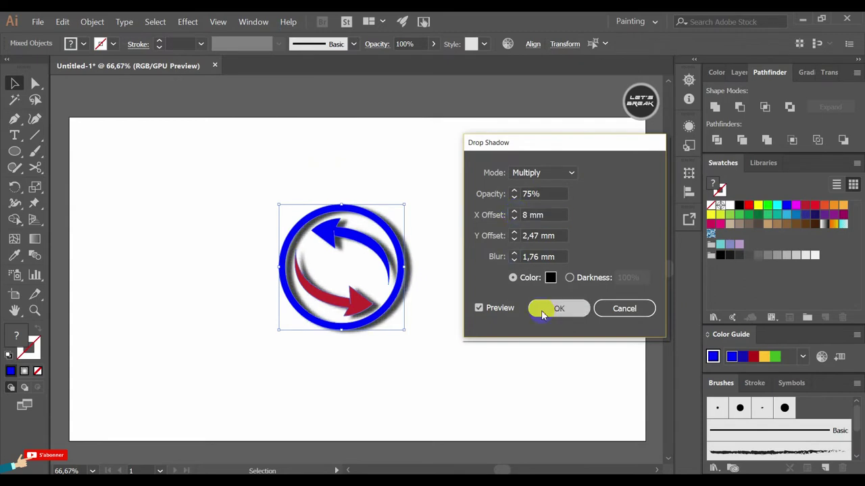
click(542, 314)
click(479, 203)
Step: Group the ring and both arrows into one emblem and reselect the group
mouse_move(358, 271)
mouse_down()
mouse_move(279, 331)
mouse_move(419, 196)
mouse_up()
key(v)
right_click(338, 233)
click(355, 294)
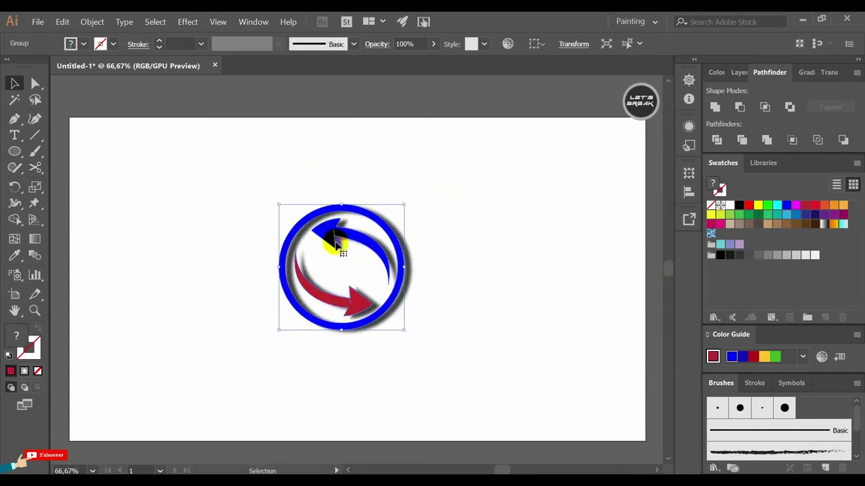
click(483, 309)
mouse_move(315, 289)
mouse_down()
mouse_move(323, 304)
mouse_move(350, 309)
mouse_up()
key(ctrl+z)
click(342, 348)
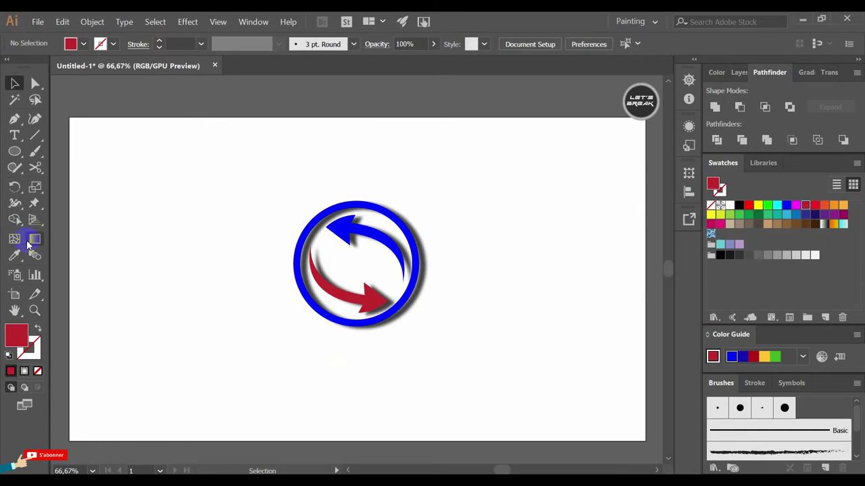
click(355, 233)
Step: Ungroup the logo and paste a copy of the blue arrow in front of it
click(95, 23)
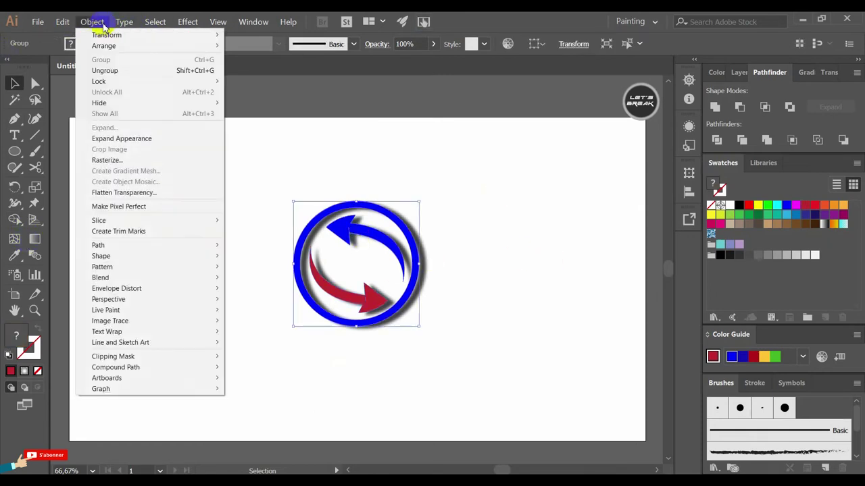
key(ctrl+shift+g)
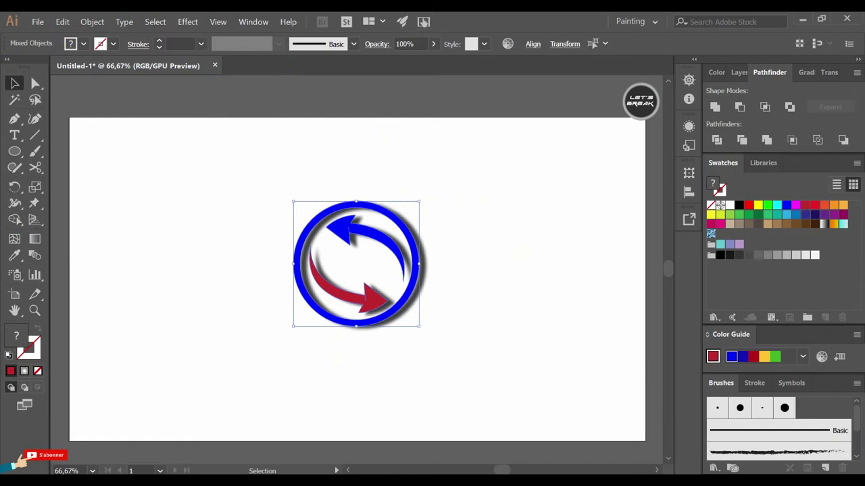
click(463, 173)
click(382, 237)
click(94, 22)
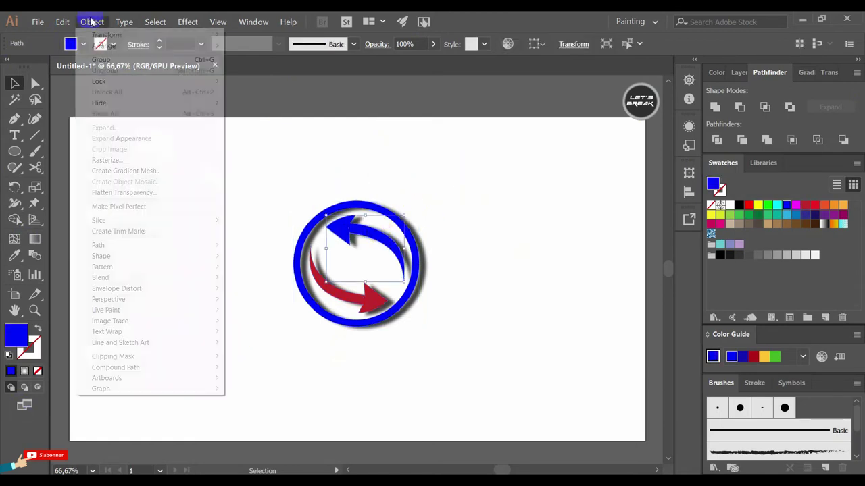
click(83, 73)
click(62, 21)
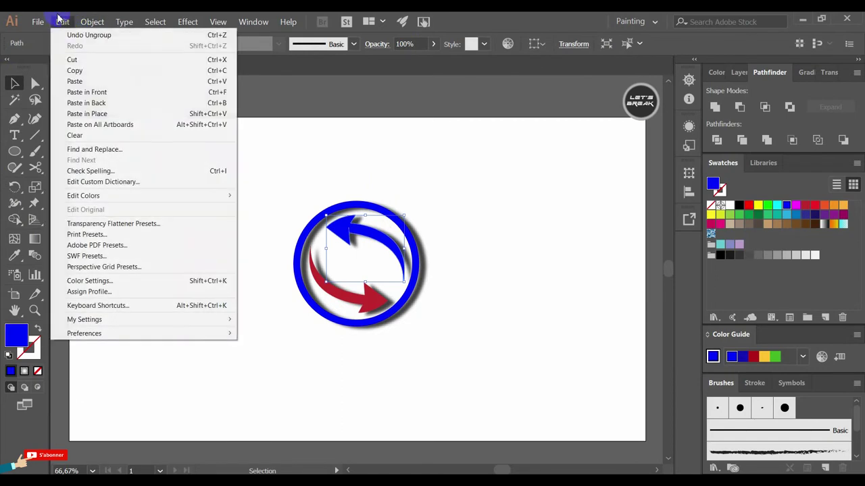
click(86, 113)
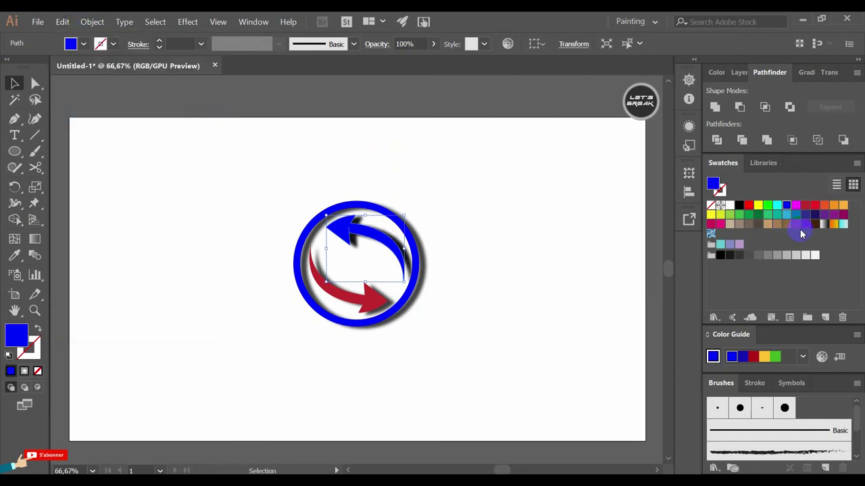
Step: Fill the copy with a white-to-transparent linear gradient, one stop at 40% opacity
click(822, 225)
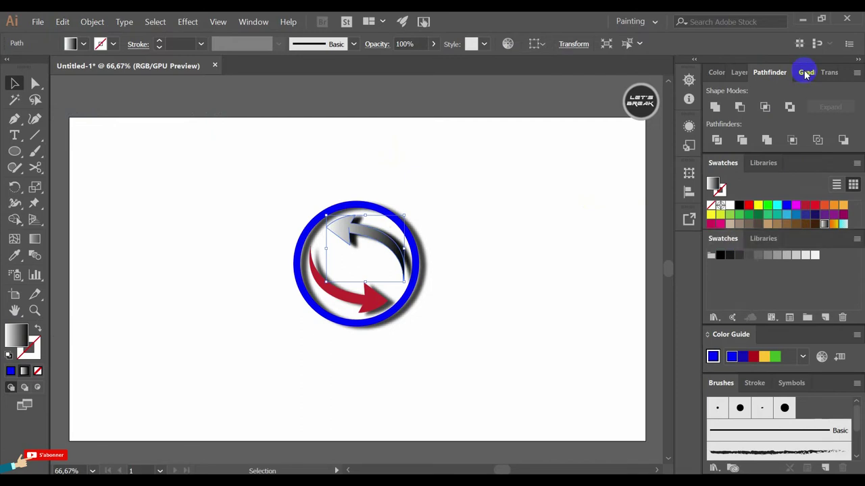
click(805, 72)
click(839, 181)
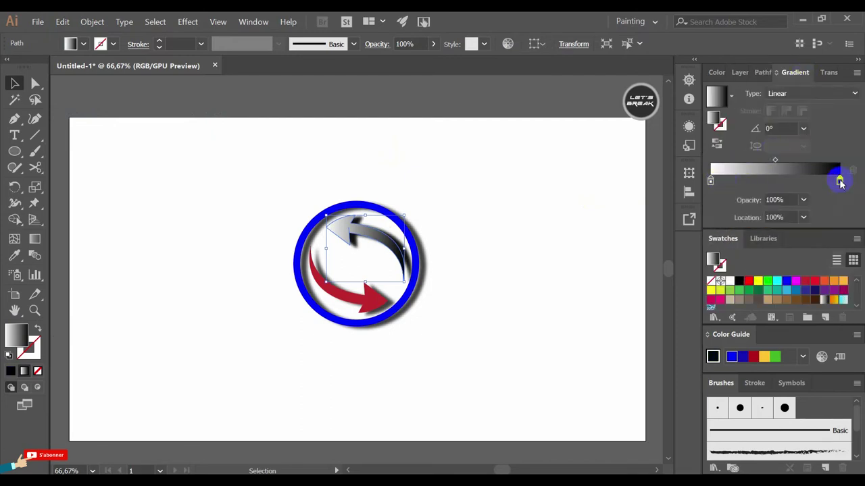
double_click(839, 182)
click(683, 223)
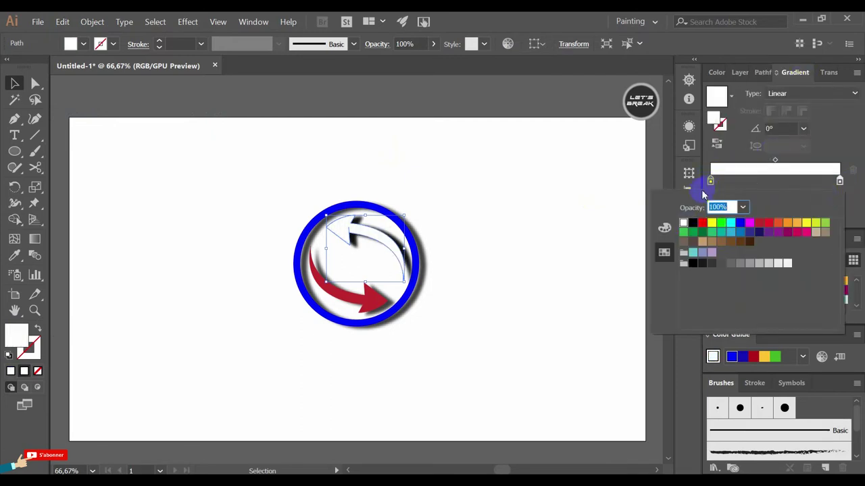
click(710, 182)
click(804, 200)
click(817, 214)
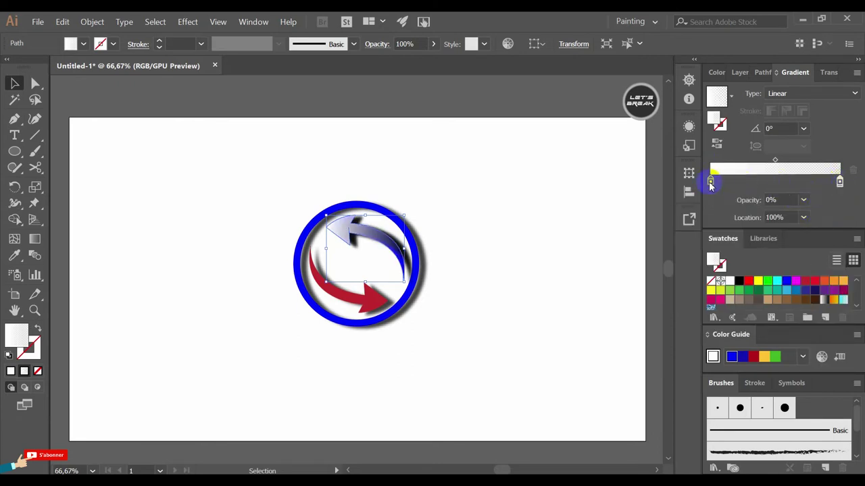
click(803, 201)
click(819, 274)
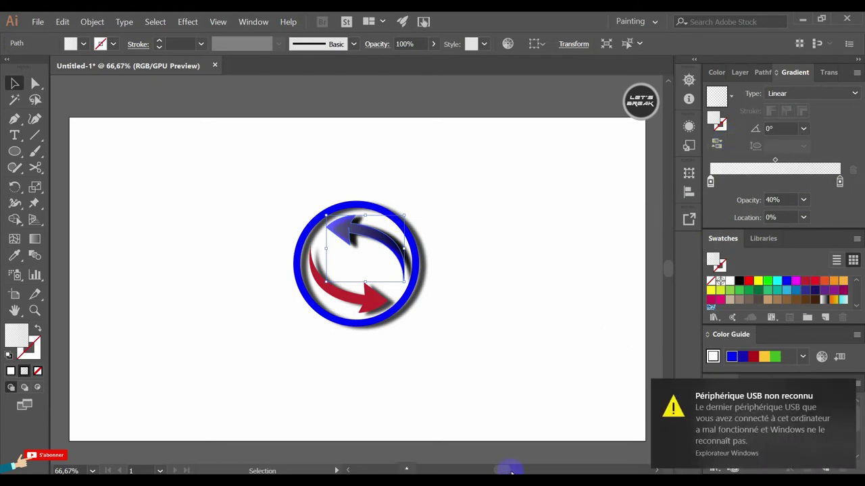
click(467, 170)
Step: Pen-draw a closed curved highlight shape along the blue arrow
click(15, 119)
click(355, 215)
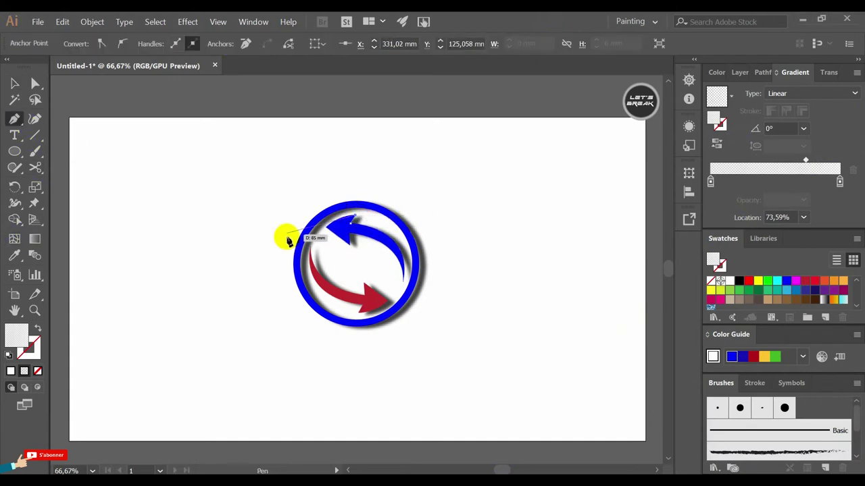
click(327, 231)
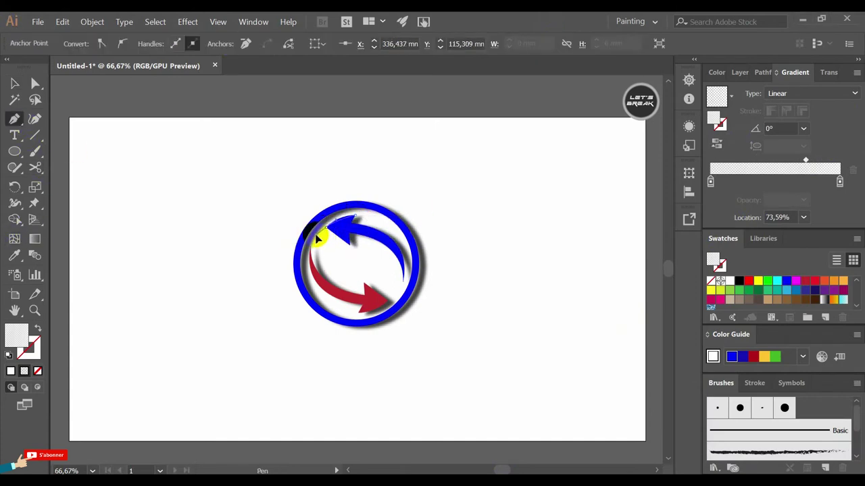
click(313, 236)
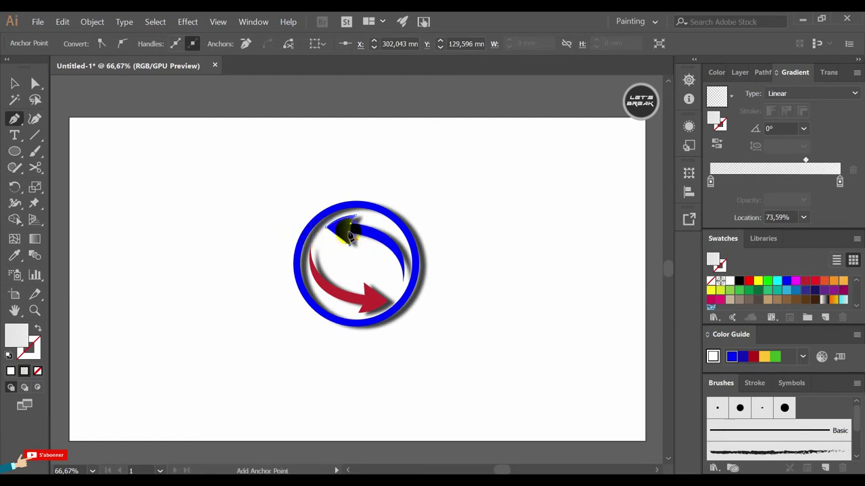
click(394, 279)
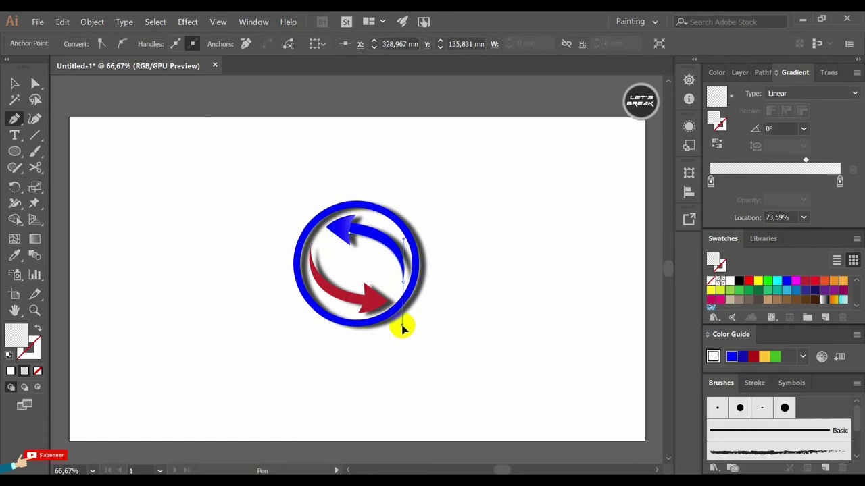
click(402, 281)
click(352, 227)
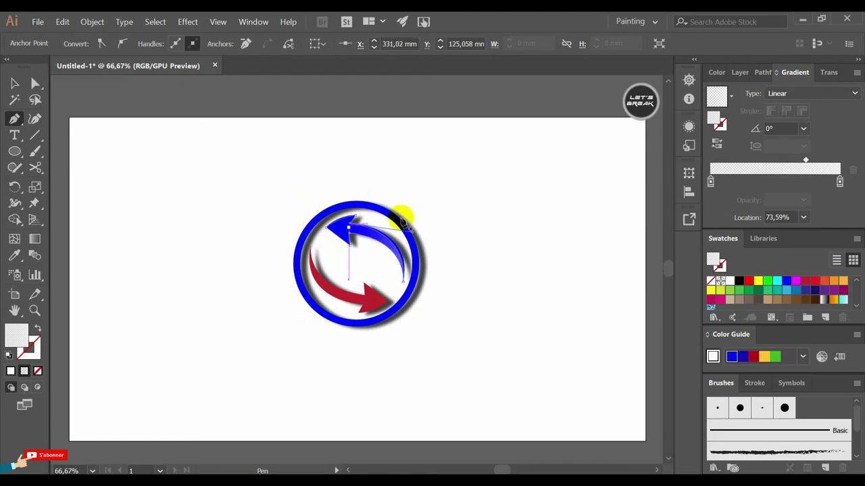
Step: Reverse the highlight's gradient, set its stop to 60% opacity and the angle to 38°
click(14, 82)
click(169, 332)
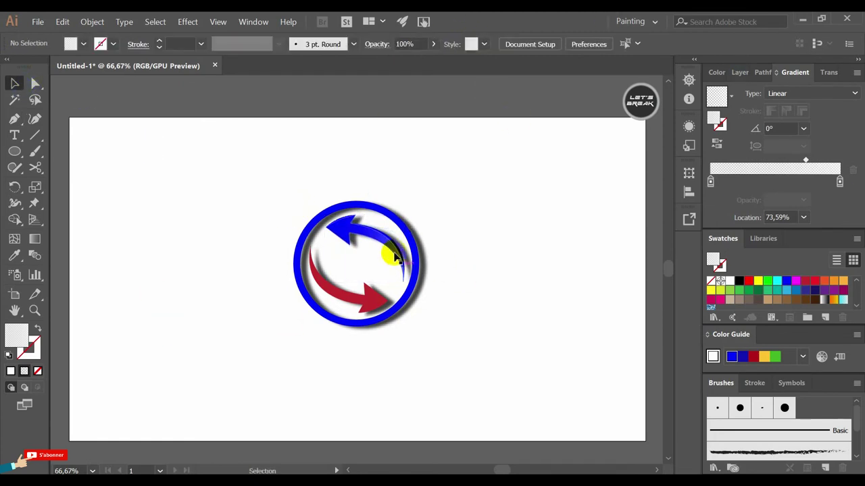
click(368, 244)
click(719, 149)
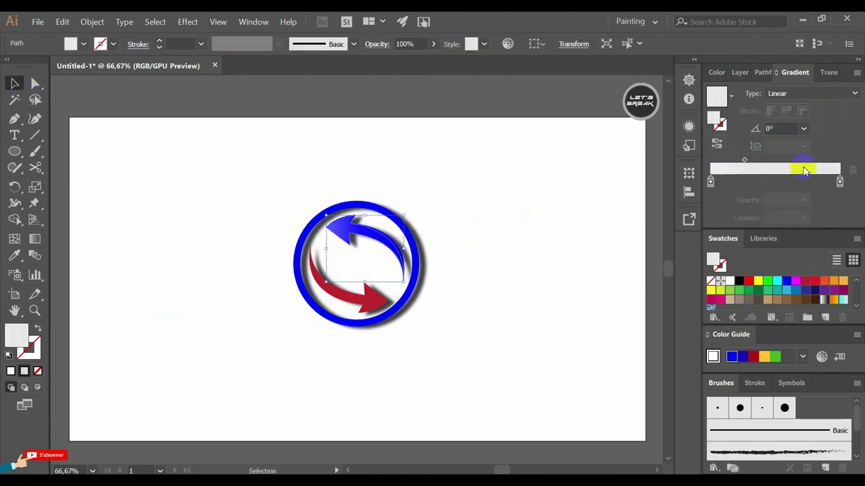
click(710, 183)
click(804, 200)
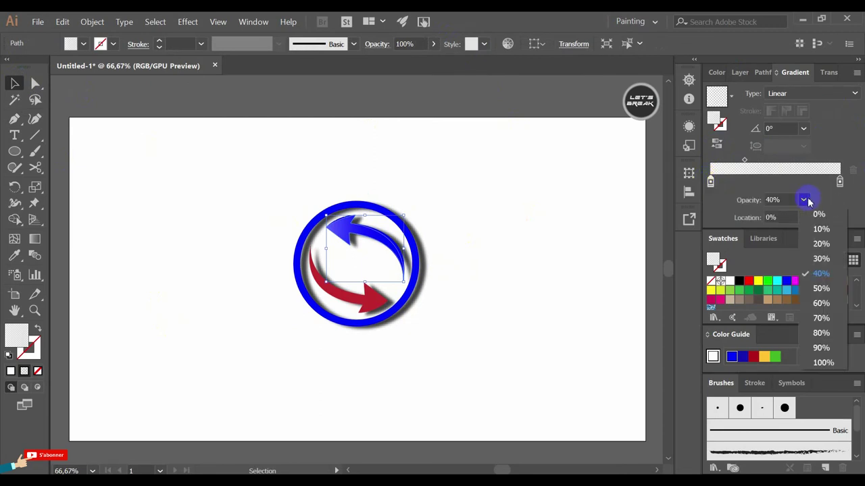
click(823, 304)
double_click(771, 128)
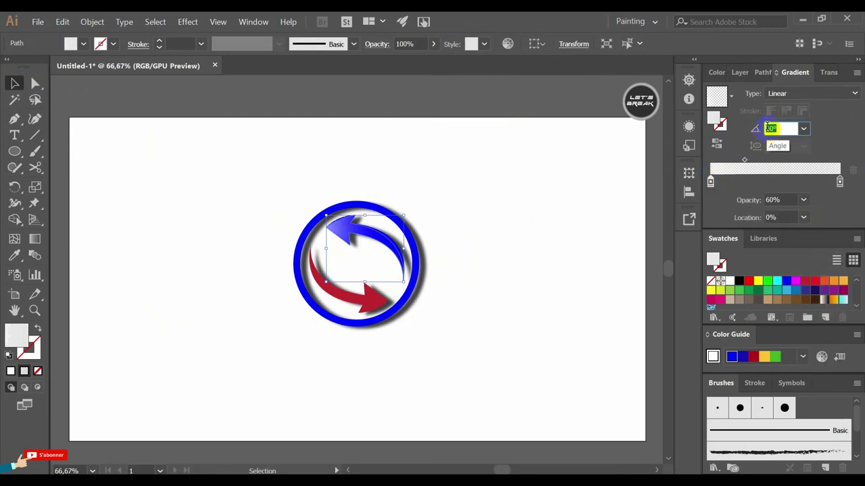
text(38)
click(621, 200)
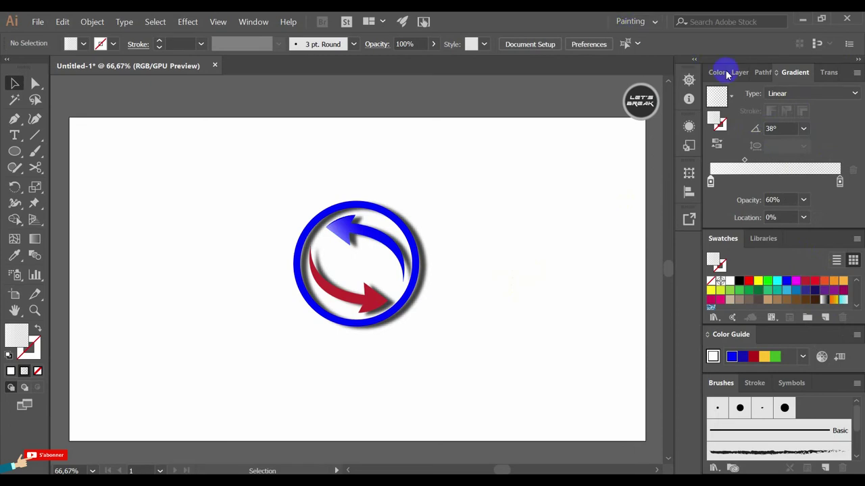
click(347, 227)
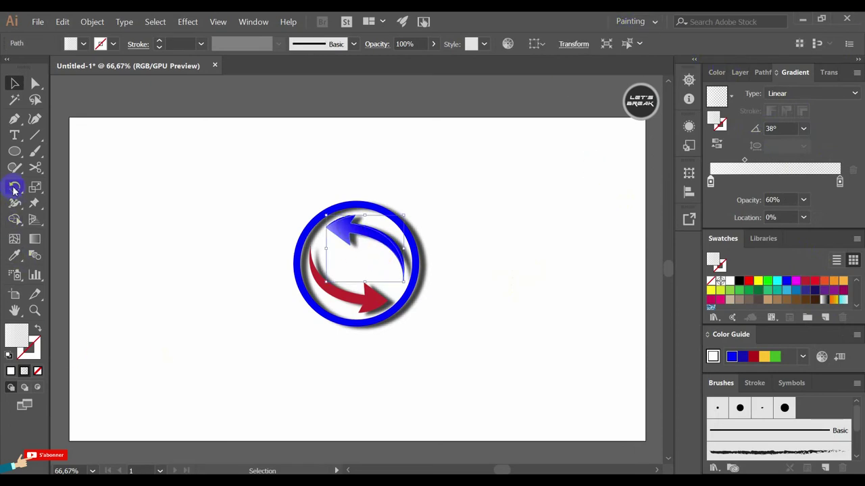
Step: Try rotating the blue arrow's highlight 180°, then restore its original orientation
double_click(14, 188)
click(549, 290)
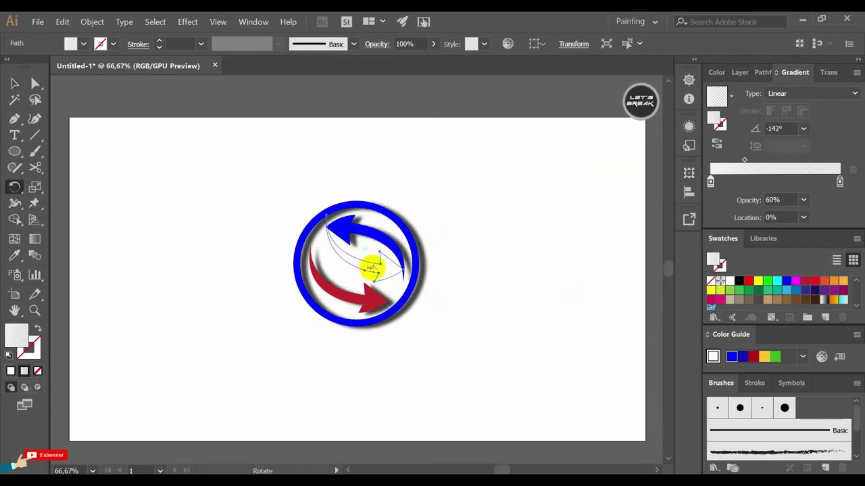
click(14, 83)
drag(417, 250, 421, 243)
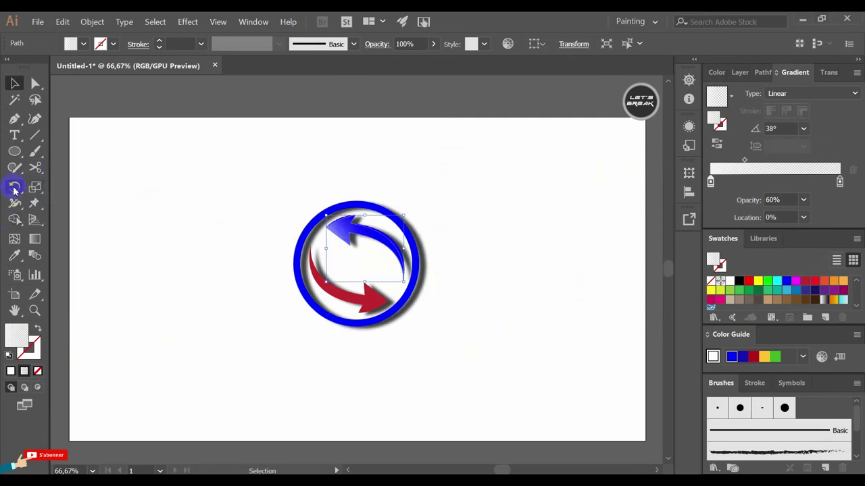
Step: Make a 180°-rotated copy of the highlight and place it on the red arrow
double_click(15, 188)
click(471, 290)
click(14, 83)
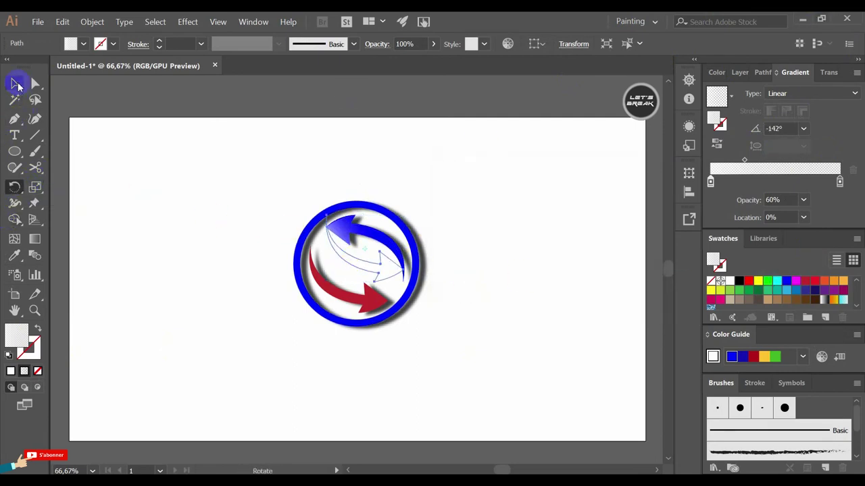
mouse_move(386, 269)
mouse_down()
mouse_move(379, 295)
mouse_move(396, 300)
mouse_up()
click(466, 309)
click(355, 306)
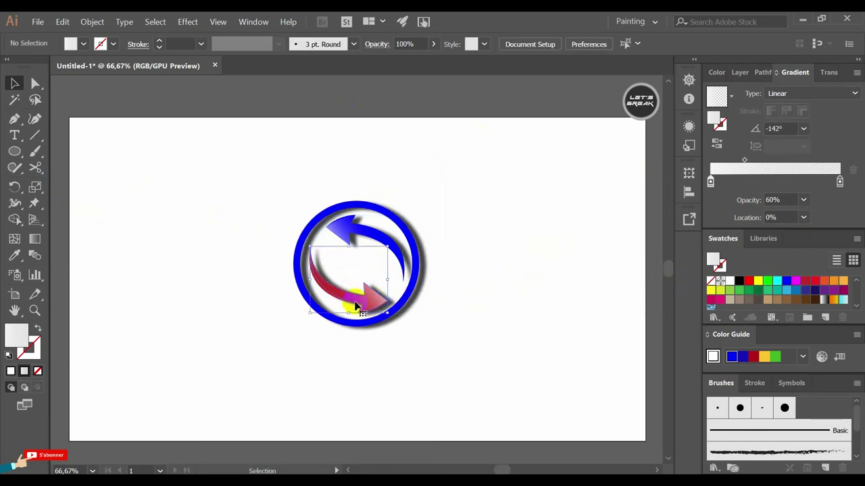
click(466, 323)
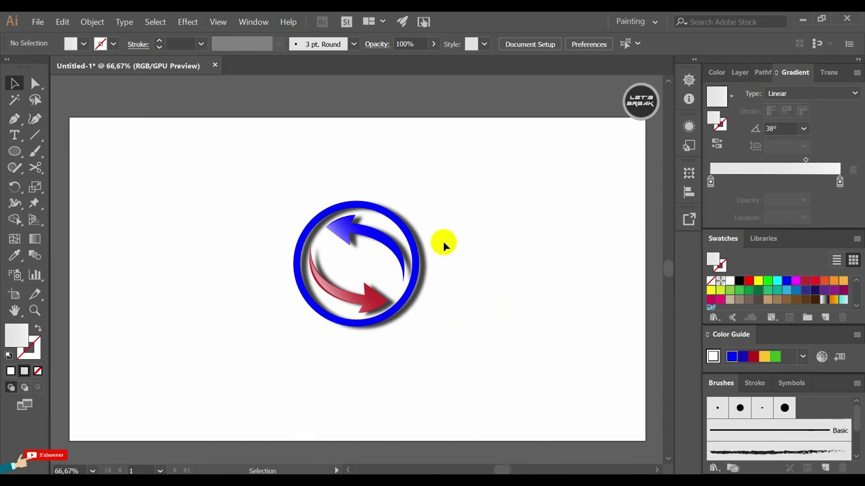
click(14, 135)
Step: Add a text box beneath the logo ring with its text size set to 72 pt
drag(270, 343, 520, 408)
key(BackSpace)
text(logo design)
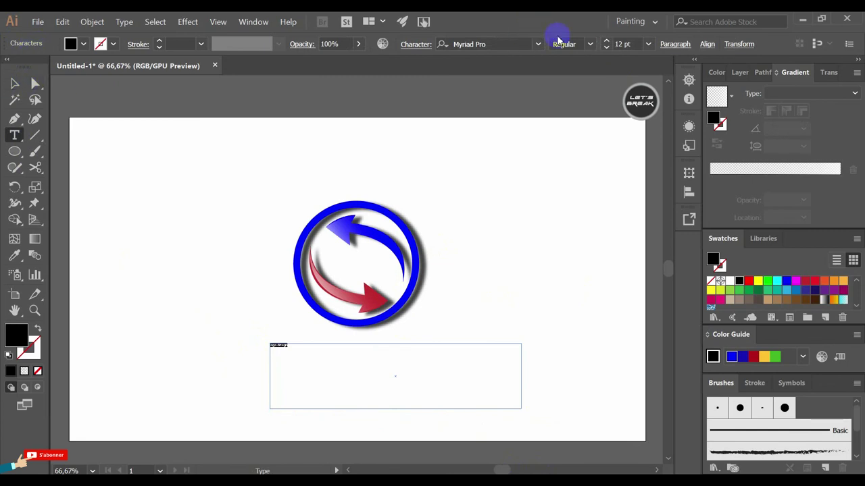
click(647, 44)
click(672, 286)
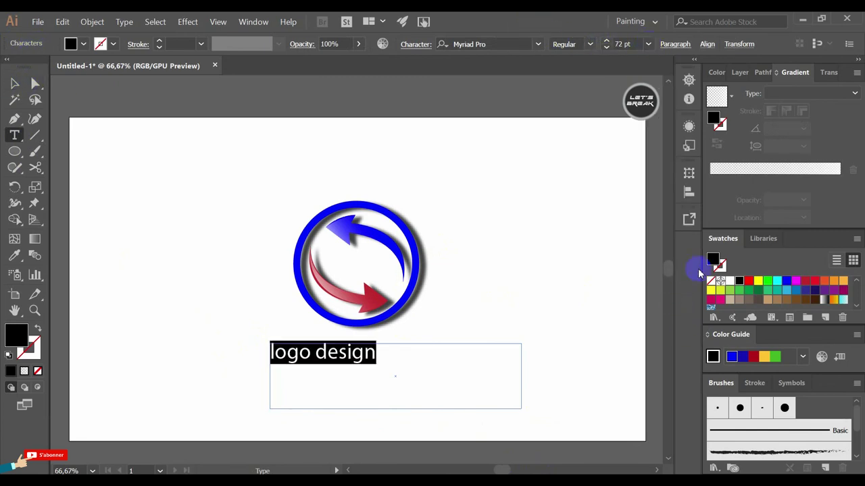
Step: Apply the Space Ranger font and shift LOGO DESIGN slightly right under the ring
click(509, 43)
text(s)
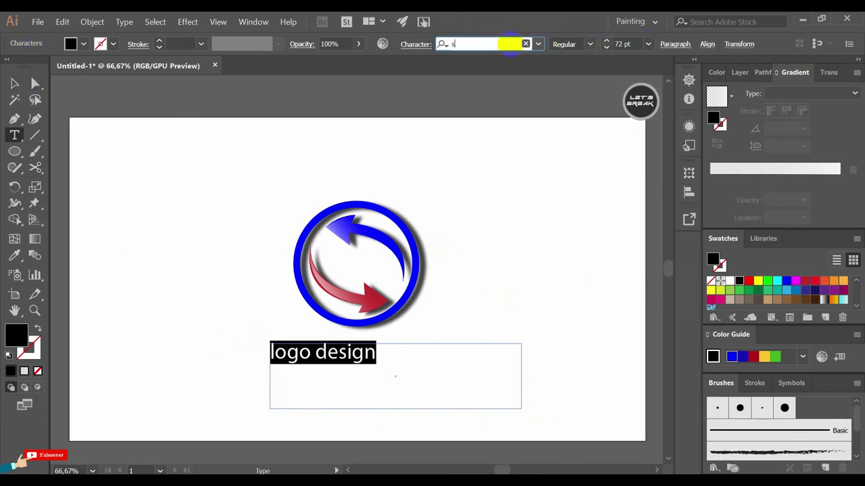
text(p)
click(483, 80)
key(Escape)
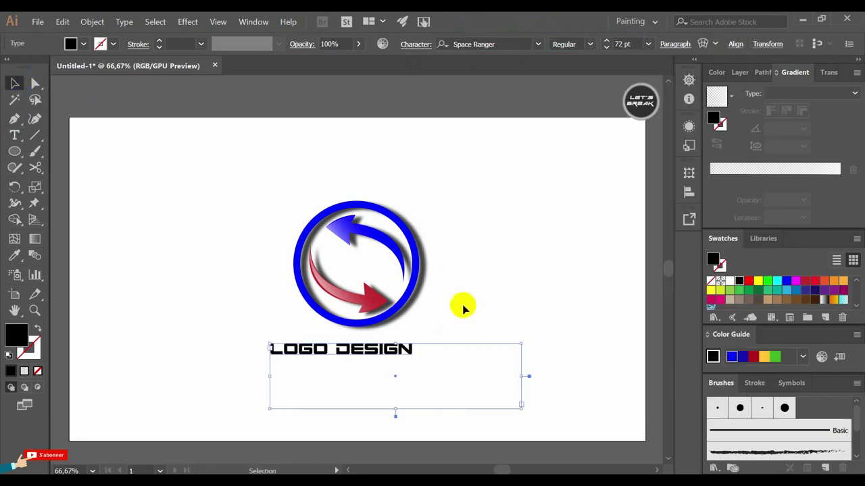
drag(380, 355, 394, 355)
click(502, 269)
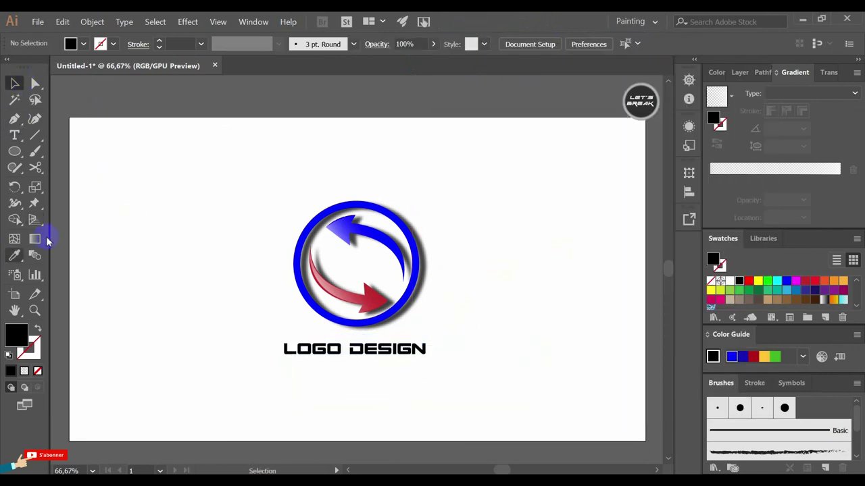
click(15, 152)
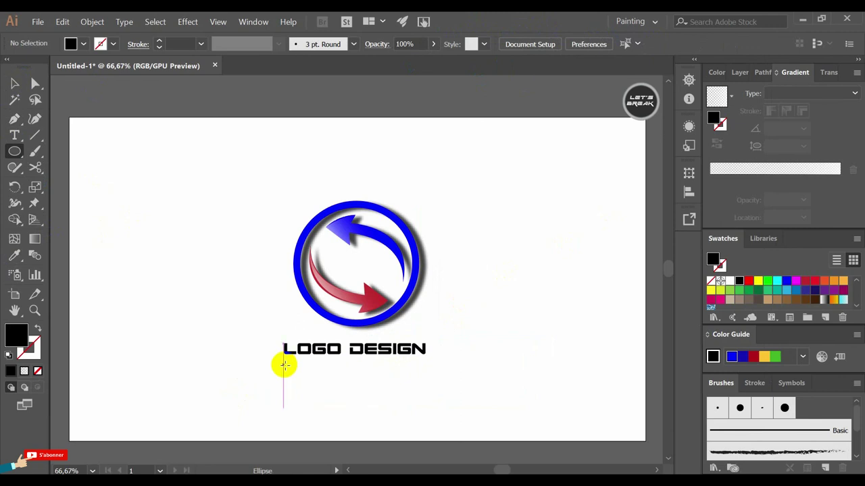
Step: Draw a thin flat ellipse as an underline beneath LOGO DESIGN
mouse_move(285, 364)
mouse_down()
mouse_move(426, 361)
mouse_move(387, 361)
mouse_up()
click(9, 84)
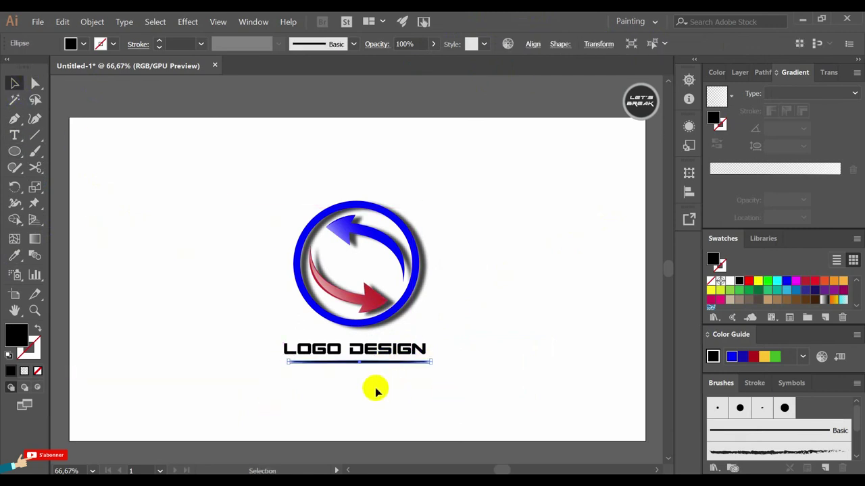
click(374, 390)
Step: Try and undo vertical and horizontal centring on the whole logo, then select text and underline
drag(464, 200, 222, 386)
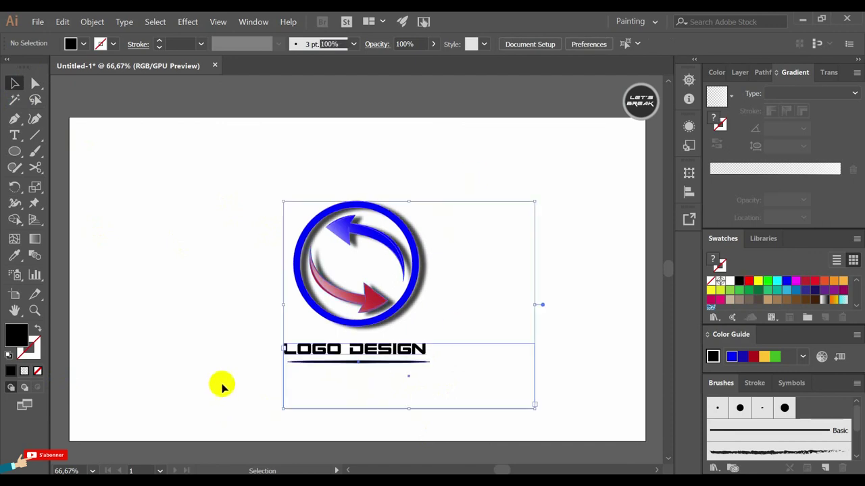
click(510, 45)
key(ctrl+z)
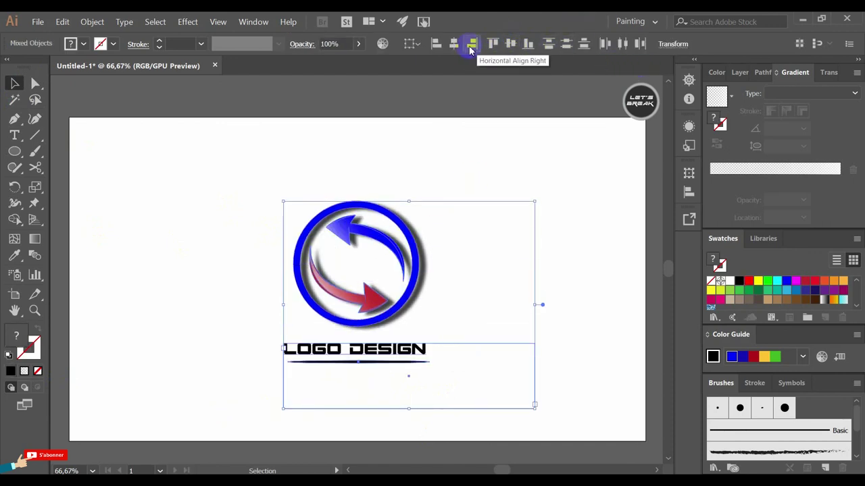
click(452, 44)
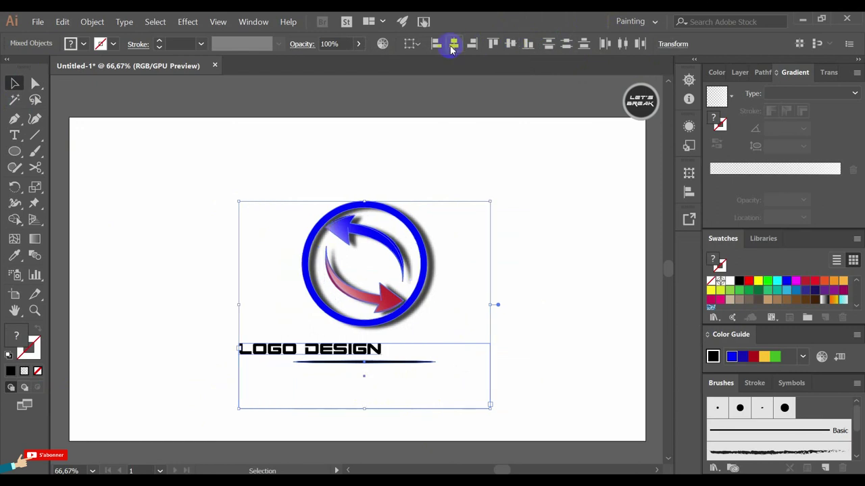
key(ctrl+z)
click(473, 257)
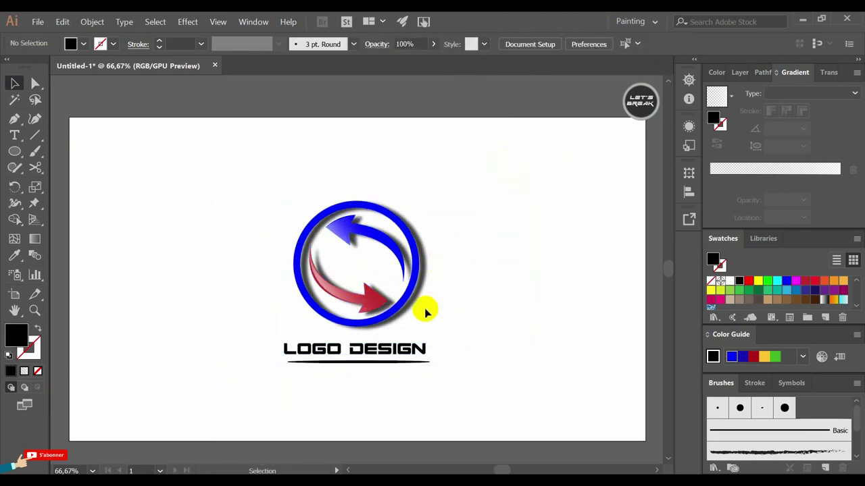
mouse_move(466, 345)
mouse_down()
mouse_move(417, 356)
mouse_move(427, 352)
mouse_up()
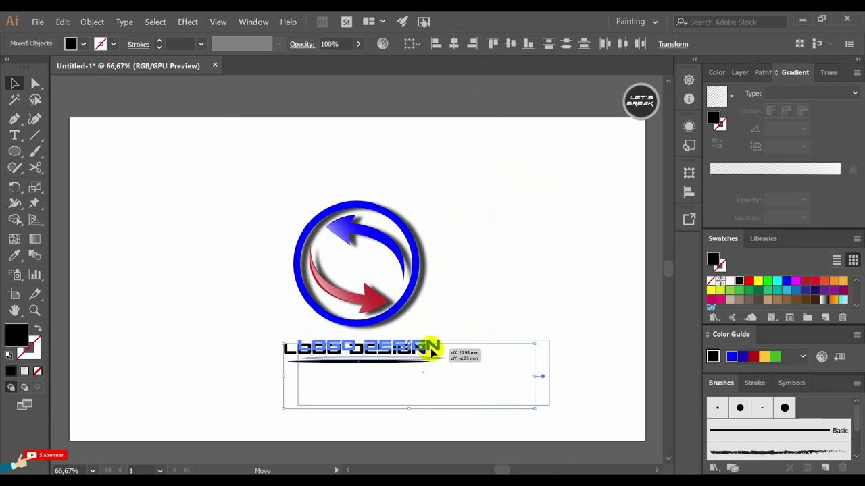
click(495, 176)
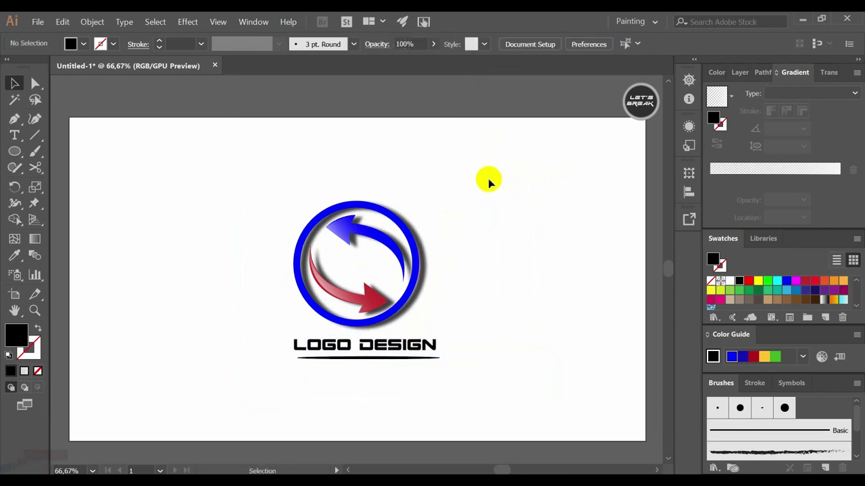